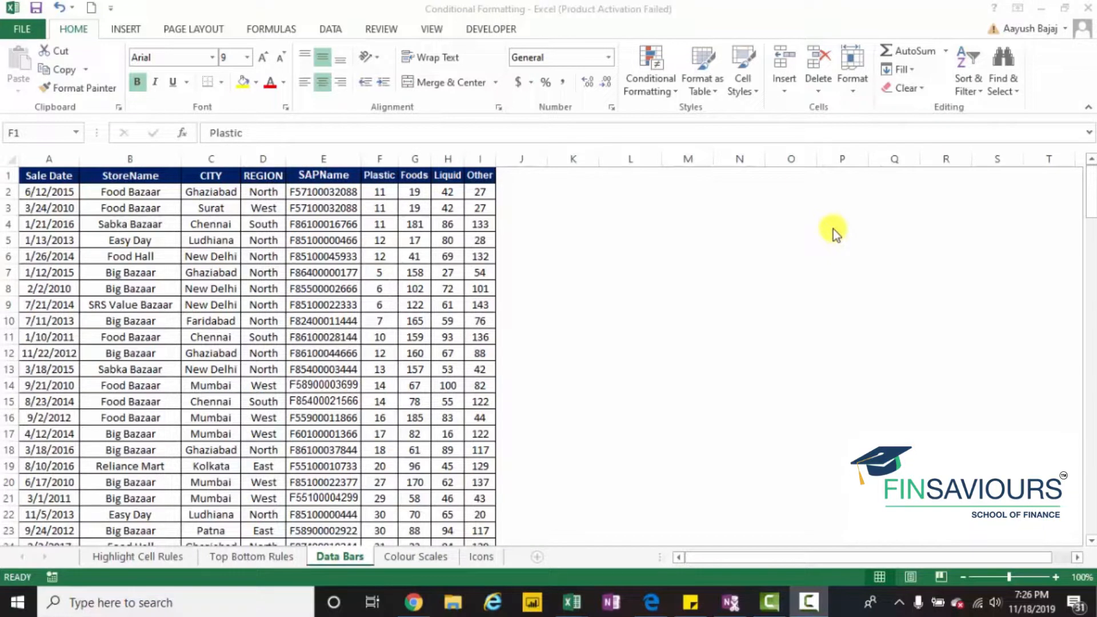
# - Apply the blue gradient-fill data bars to the Plastic values in F2:F158
pyautogui.click(382, 191)
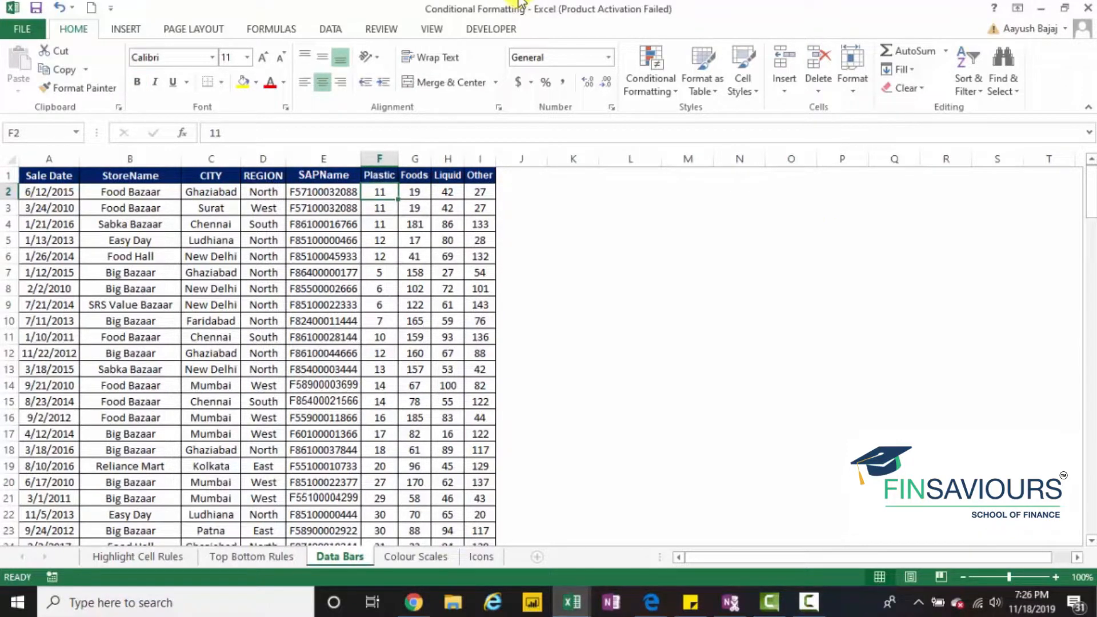
pyautogui.hotkey('ctrl', 'shift', 'Down')
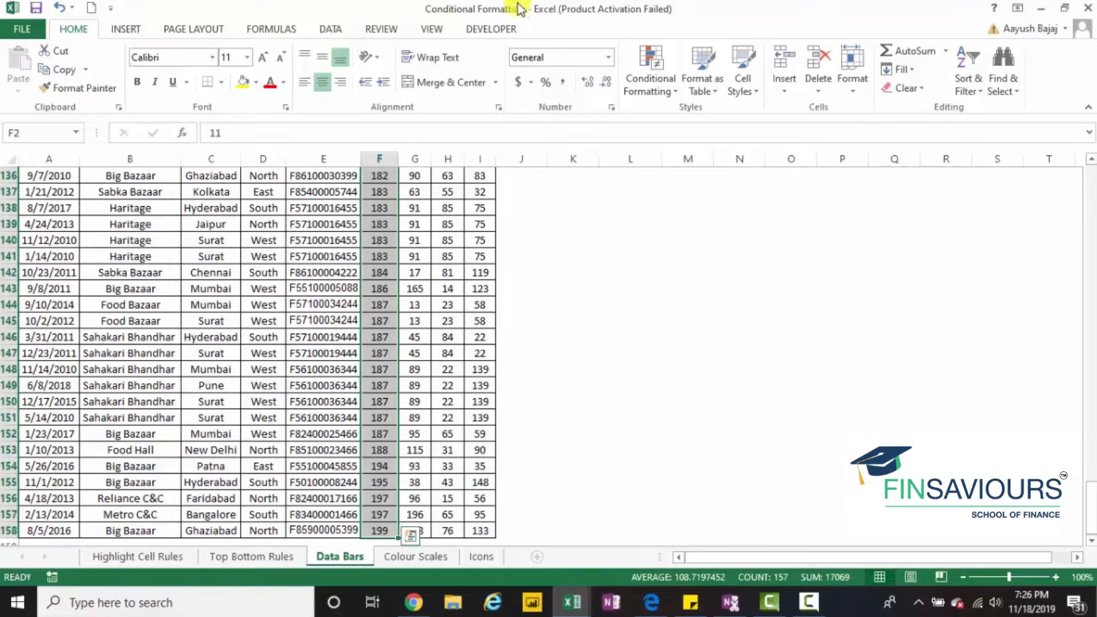
pyautogui.click(655, 75)
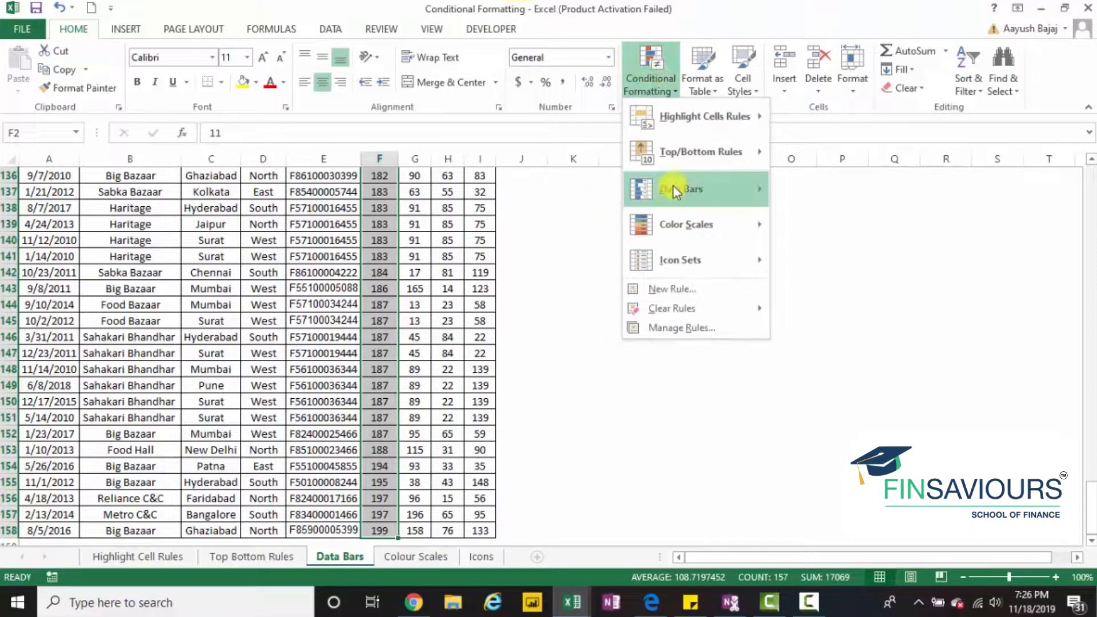
pyautogui.moveTo(684, 186)
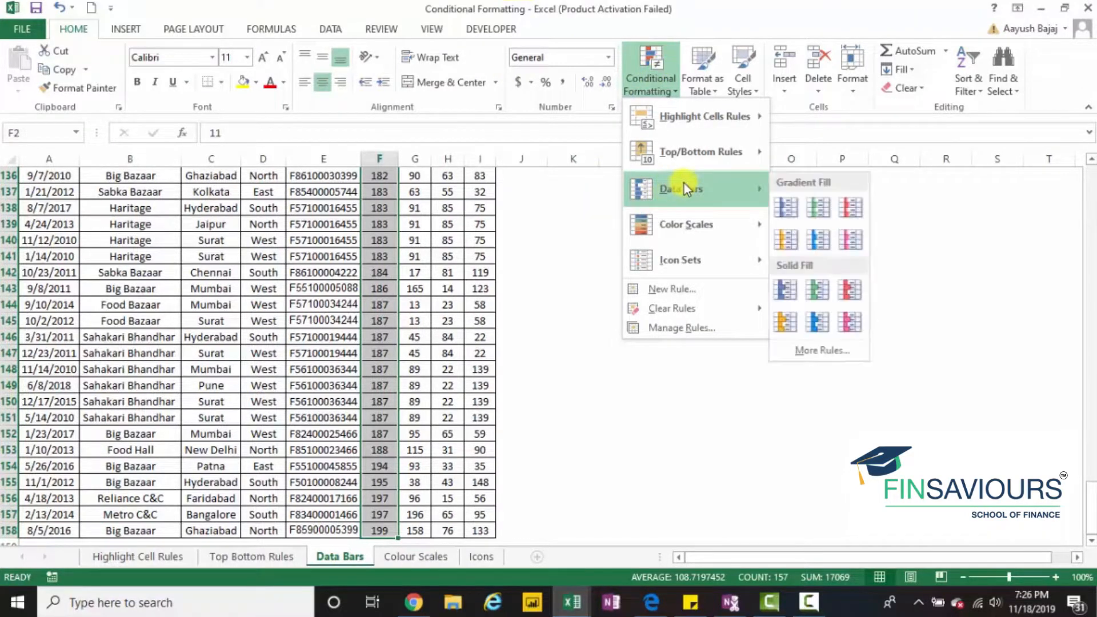
pyautogui.click(787, 209)
# - Examine how the data bar lengths follow the values through the whole Plastic column
pyautogui.click(403, 324)
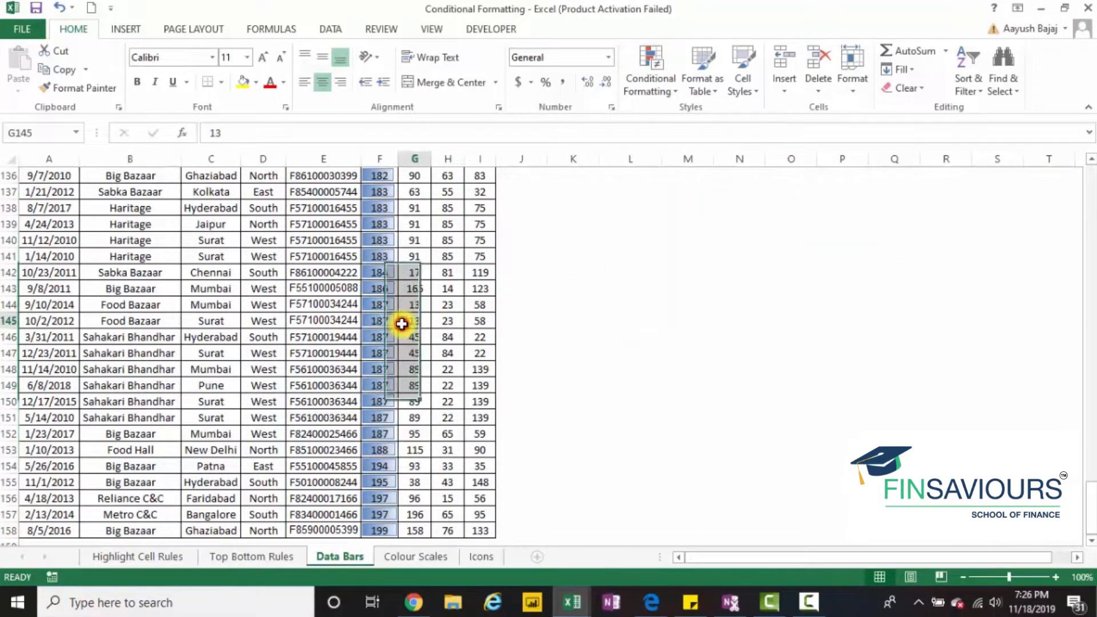
pyautogui.press('Left')
pyautogui.hotkey('ctrl', 'Up')
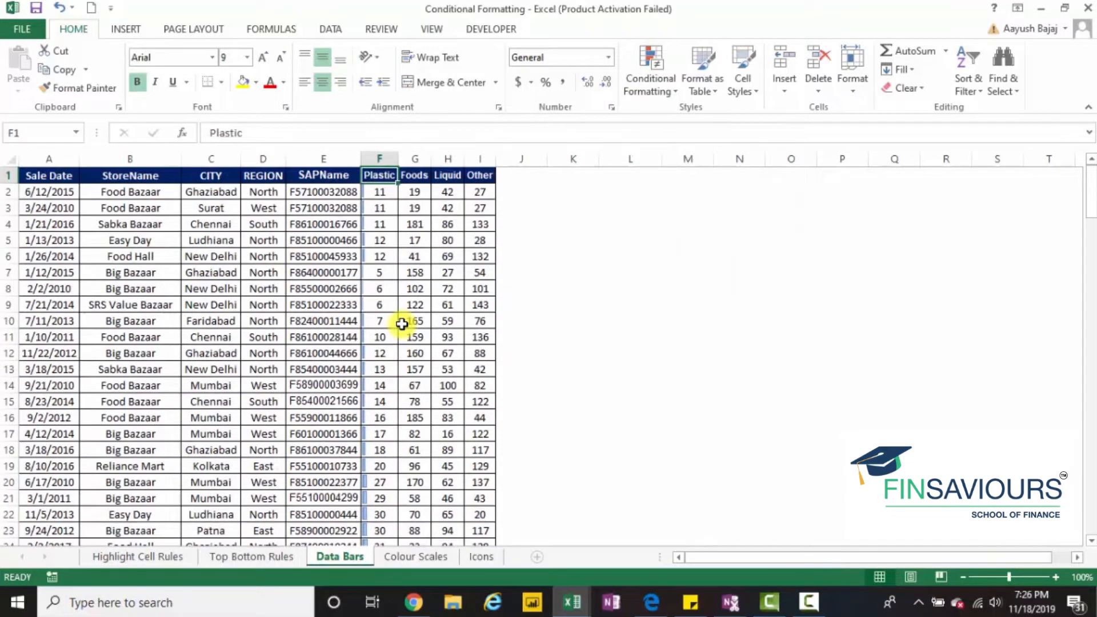
pyautogui.press('Down')
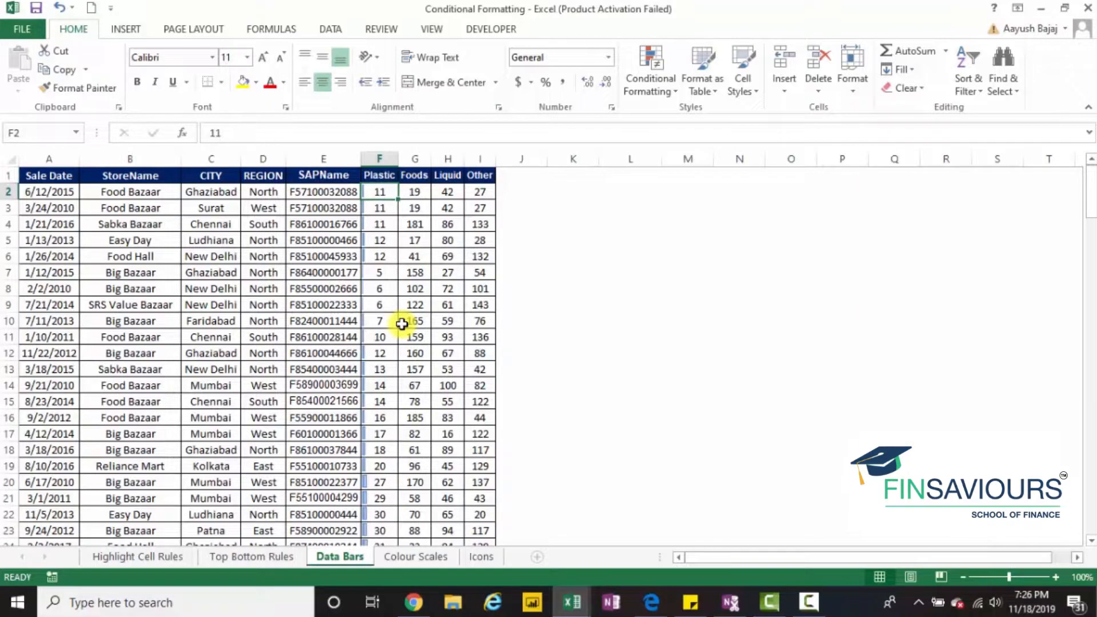
pyautogui.press('Down')
pyautogui.press('Down')
pyautogui.press('Down')
pyautogui.press('Down')
pyautogui.press('Down')
pyautogui.press('Down')
pyautogui.press('Down')
pyautogui.press('Down')
pyautogui.press('Down')
pyautogui.press('Down')
pyautogui.press('Down')
pyautogui.press('Down')
pyautogui.press('Down')
pyautogui.press('Down')
pyautogui.press('Down')
pyautogui.press('Down')
pyautogui.press('Down')
pyautogui.press('Down')
pyautogui.press('Down')
pyautogui.press('Down')
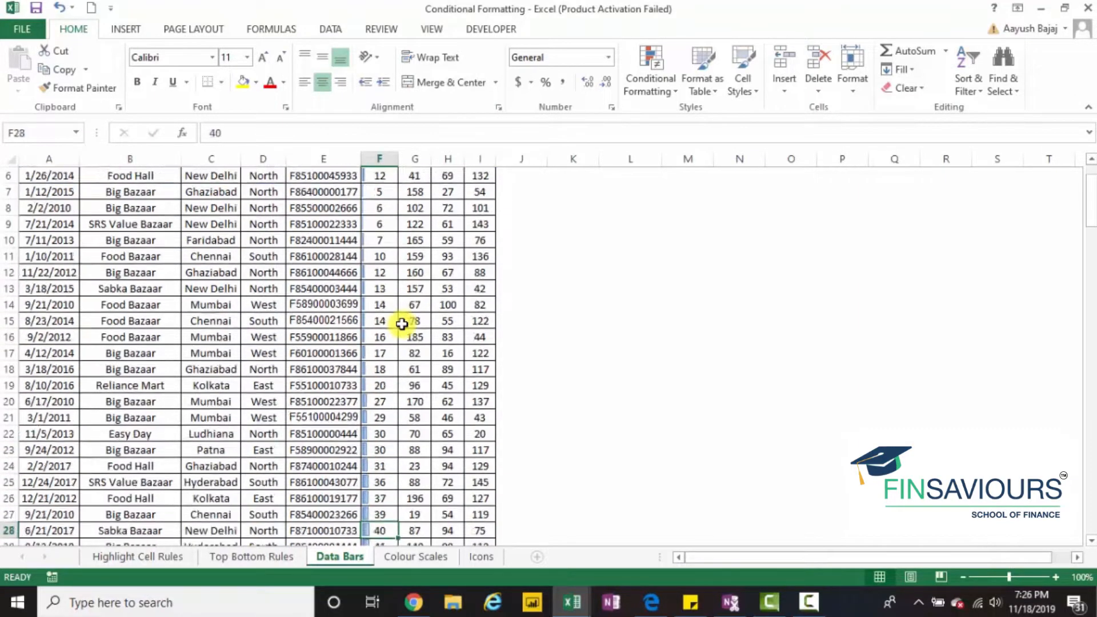
pyautogui.press('Down')
pyautogui.press('Down')
pyautogui.press('Down')
pyautogui.press('Down')
pyautogui.press('Down')
pyautogui.press('Down')
pyautogui.press('Down')
pyautogui.press('Down')
pyautogui.press('Down')
pyautogui.press('Down')
pyautogui.press('Down')
pyautogui.press('Down')
pyautogui.press('Down')
pyautogui.press('Down')
pyautogui.press('Down')
pyautogui.press('Down')
pyautogui.press('Down')
pyautogui.press('Down')
pyautogui.press('Down')
pyautogui.press('Down')
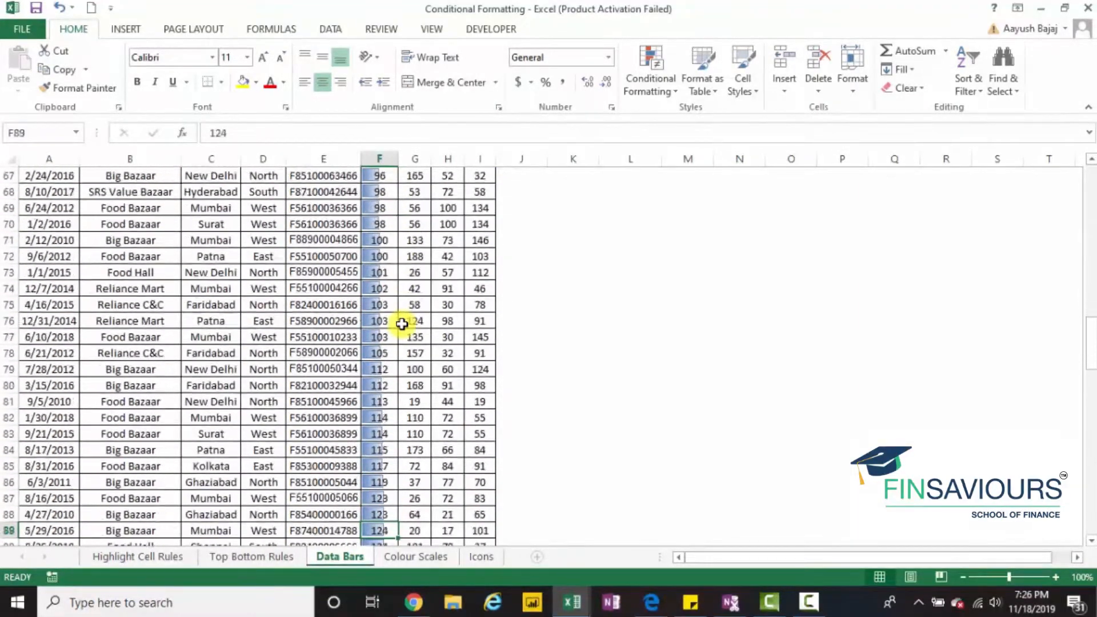
pyautogui.press('Down')
pyautogui.press('Down')
pyautogui.press('Down')
pyautogui.press('Down')
pyautogui.press('Down')
pyautogui.press('Down')
pyautogui.press('Down')
pyautogui.press('Down')
pyautogui.press('Down')
pyautogui.press('Down')
pyautogui.press('Down')
pyautogui.press('Down')
pyautogui.press('Down')
pyautogui.press('Down')
pyautogui.press('Down')
pyautogui.press('Down')
pyautogui.press('Down')
pyautogui.press('Down')
pyautogui.press('Down')
pyautogui.press('Down')
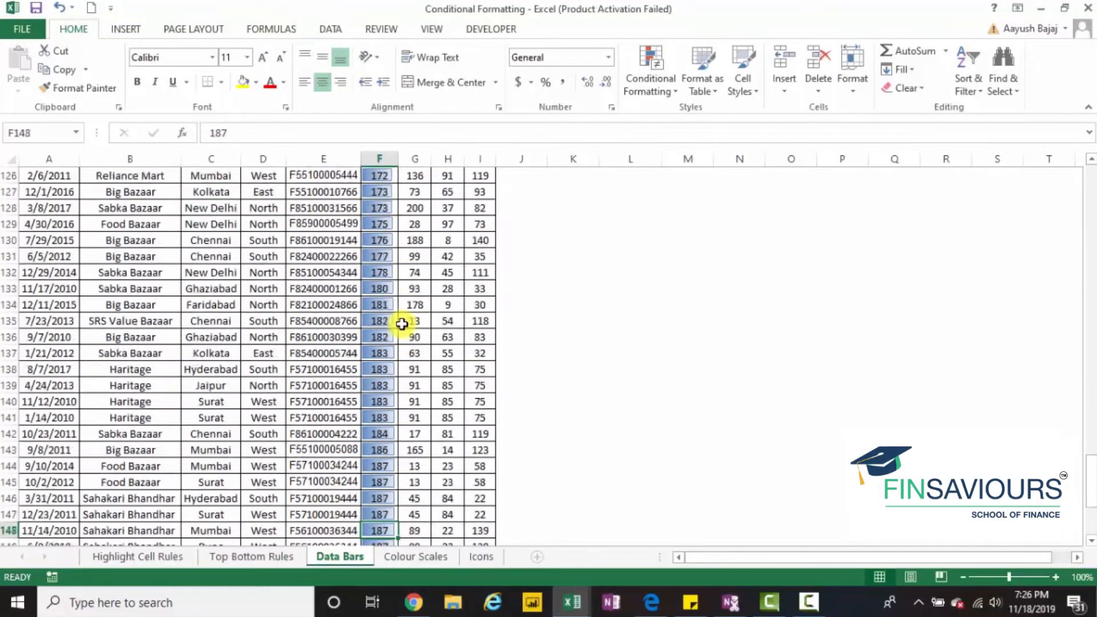
pyautogui.press('Down')
pyautogui.press('Up')
pyautogui.press('Up')
pyautogui.press('Up')
pyautogui.press('Up')
pyautogui.press('Up')
pyautogui.press('Up')
pyautogui.press('Up')
pyautogui.press('Up')
pyautogui.press('Up')
pyautogui.press('Up')
pyautogui.press('Up')
pyautogui.press('Up')
pyautogui.press('Up')
pyautogui.press('Up')
pyautogui.press('Up')
pyautogui.press('Up')
pyautogui.press('Up')
pyautogui.press('Up')
pyautogui.press('Up')
pyautogui.press('Up')
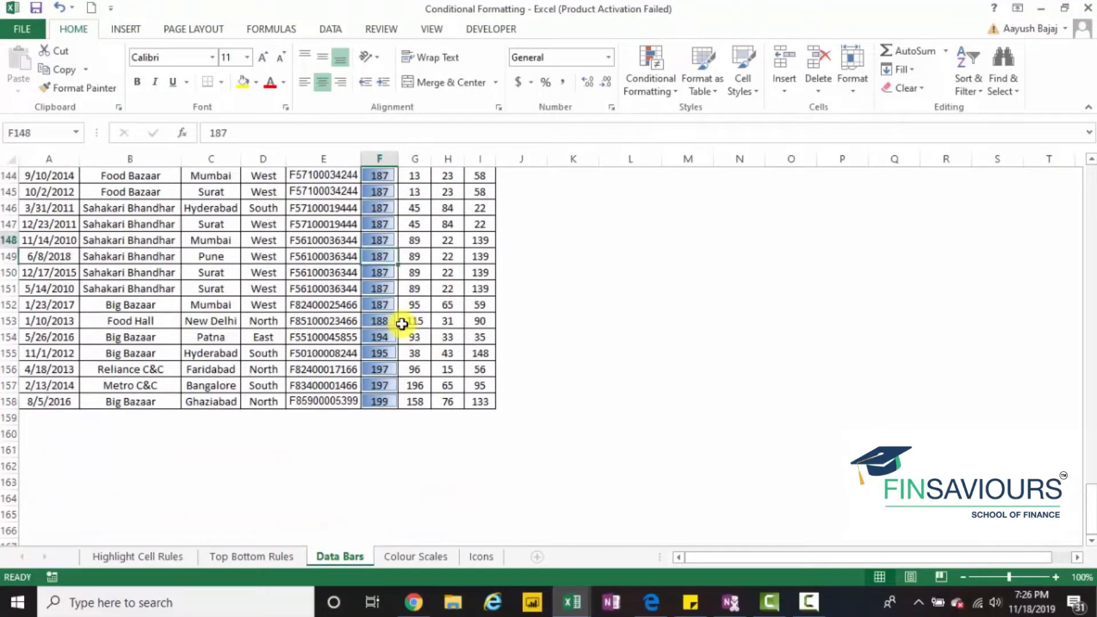
pyautogui.press('Up')
pyautogui.press('Up')
pyautogui.press('Up')
pyautogui.press('Up')
pyautogui.press('Up')
pyautogui.press('Up')
pyautogui.press('Up')
pyautogui.press('Up')
pyautogui.press('Up')
pyautogui.press('Up')
pyautogui.press('Up')
pyautogui.press('Up')
pyautogui.press('Up')
pyautogui.press('Up')
pyautogui.press('Up')
pyautogui.press('Up')
pyautogui.press('Up')
pyautogui.press('Up')
pyautogui.press('Up')
pyautogui.press('Up')
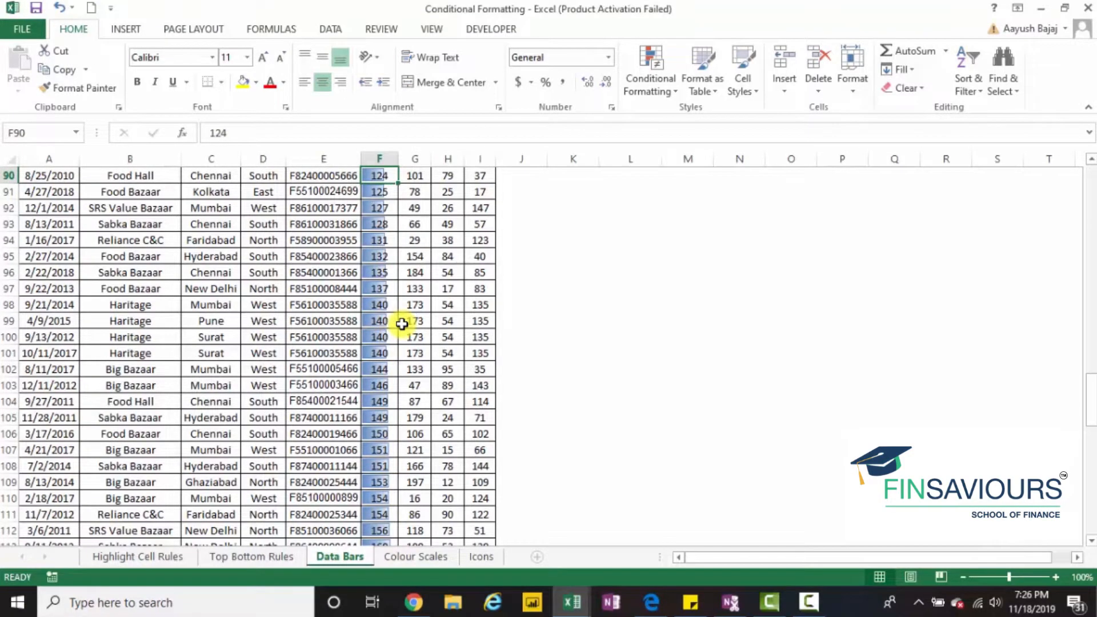
pyautogui.press('Up')
pyautogui.press('Up')
pyautogui.press('Up')
pyautogui.press('Up')
pyautogui.press('Up')
pyautogui.press('Up')
pyautogui.press('Up')
pyautogui.press('Up')
pyautogui.press('Up')
pyautogui.press('Up')
pyautogui.press('Up')
pyautogui.press('Up')
pyautogui.press('Up')
pyautogui.press('Up')
pyautogui.press('Up')
pyautogui.press('Up')
pyautogui.press('Up')
pyautogui.press('Up')
pyautogui.press('Up')
pyautogui.press('Up')
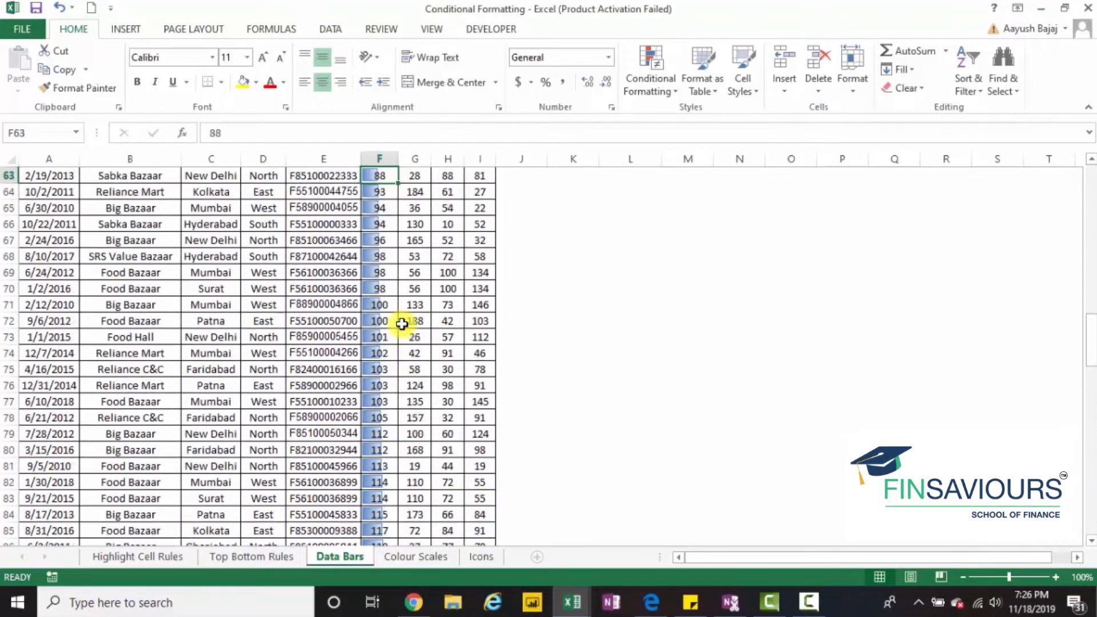
pyautogui.press('Up')
pyautogui.press('Up')
pyautogui.press('Up')
pyautogui.press('Up')
pyautogui.press('Up')
pyautogui.press('Up')
pyautogui.press('Up')
pyautogui.press('Up')
pyautogui.press('Up')
pyautogui.press('Up')
pyautogui.press('Up')
pyautogui.press('Up')
pyautogui.press('Up')
pyautogui.press('Up')
pyautogui.press('Up')
pyautogui.press('Up')
pyautogui.press('Up')
pyautogui.press('Up')
pyautogui.press('Up')
pyautogui.press('Up')
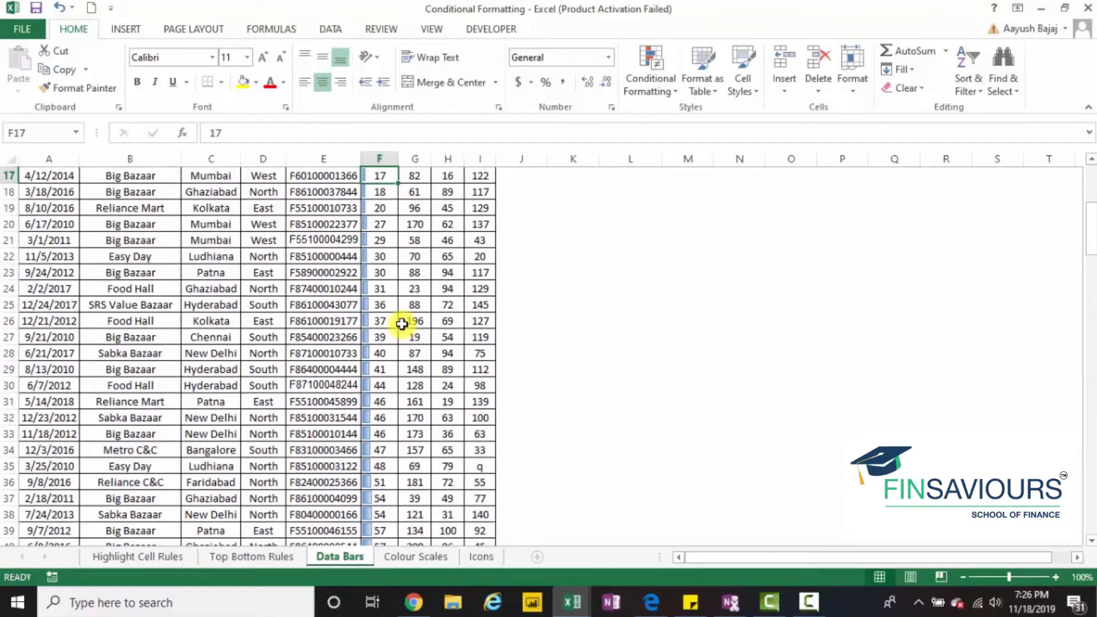
# - Apply the orange gradient-fill data bars to the Plastic, Foods, Liquid and Other values in F2:I158
pyautogui.press('Down')
pyautogui.hotkey('shift', 'Right')
pyautogui.hotkey('shift', 'Right')
pyautogui.hotkey('shift', 'Right')
pyautogui.hotkey('ctrl', 'shift', 'Down')
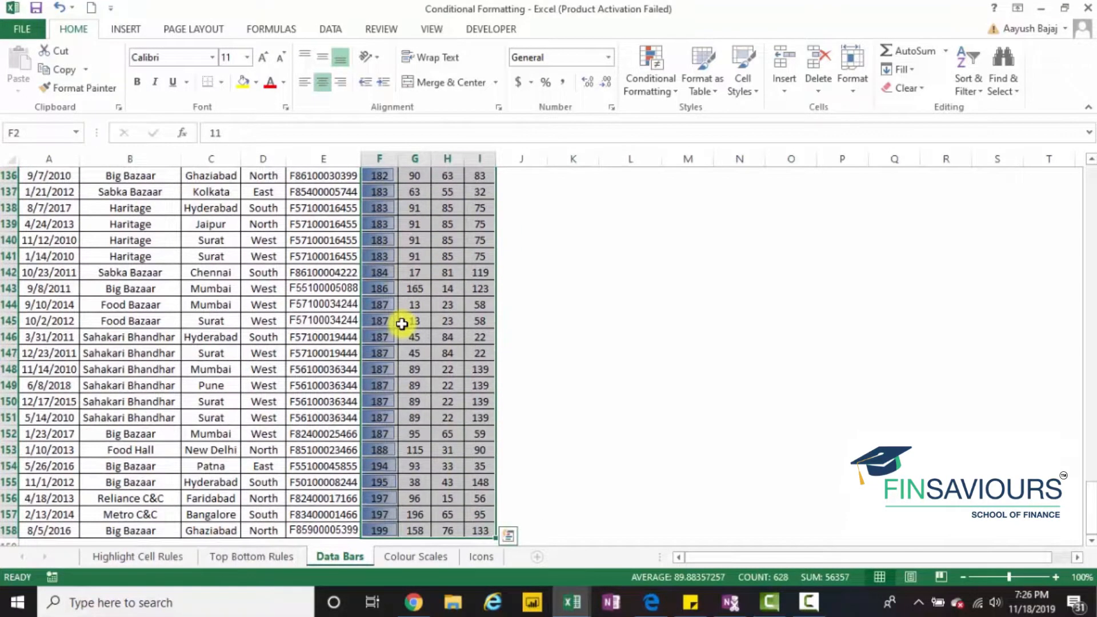
pyautogui.click(655, 76)
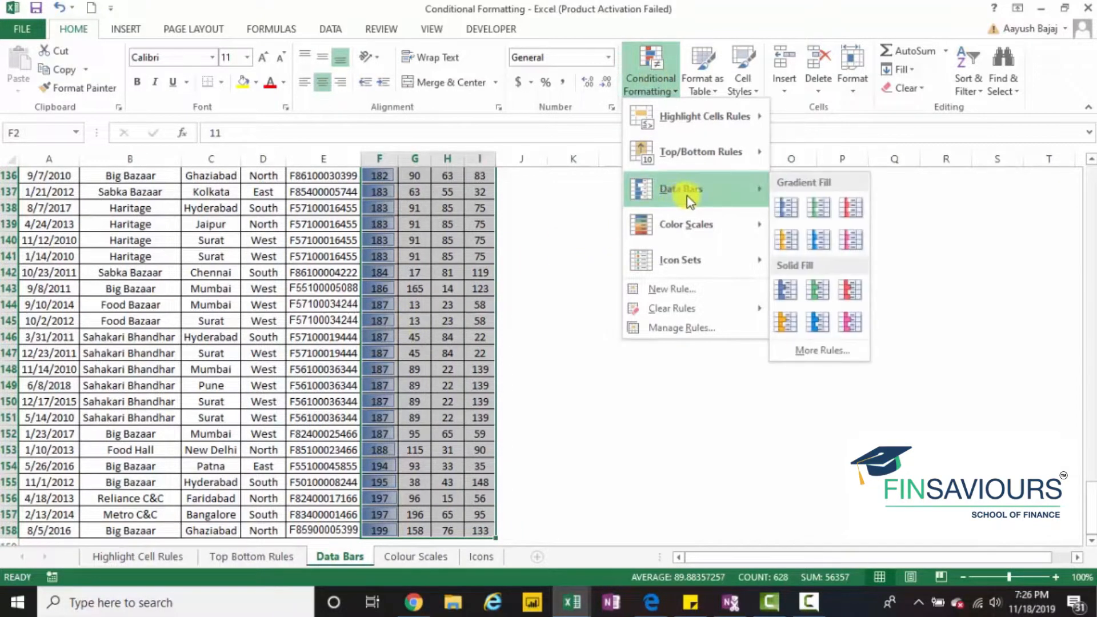
pyautogui.click(794, 244)
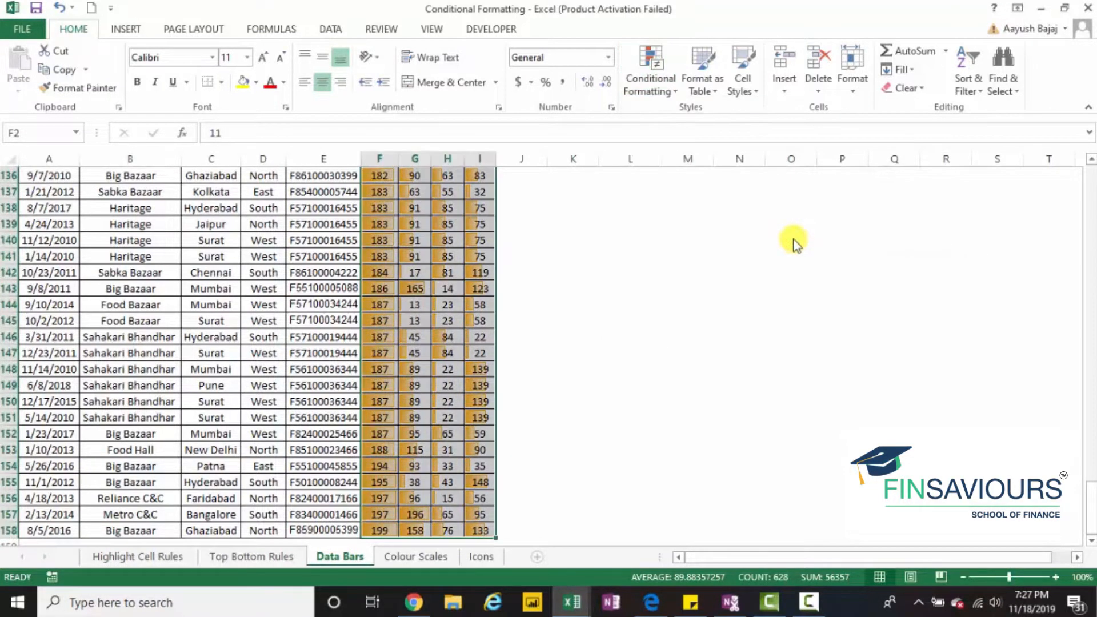
# - Examine the orange data bars down the Plastic, Foods, Liquid and Other columns
pyautogui.press('Up')
pyautogui.press('Down')
pyautogui.press('Down')
pyautogui.press('Down')
pyautogui.press('Down')
pyautogui.press('Down')
pyautogui.press('Down')
pyautogui.press('Down')
pyautogui.press('Down')
pyautogui.press('Down')
pyautogui.press('Down')
pyautogui.press('Down')
pyautogui.press('Down')
pyautogui.press('Down')
pyautogui.press('Down')
pyautogui.press('Down')
pyautogui.press('Down')
pyautogui.press('Down')
pyautogui.press('Down')
pyautogui.press('Down')
pyautogui.press('Down')
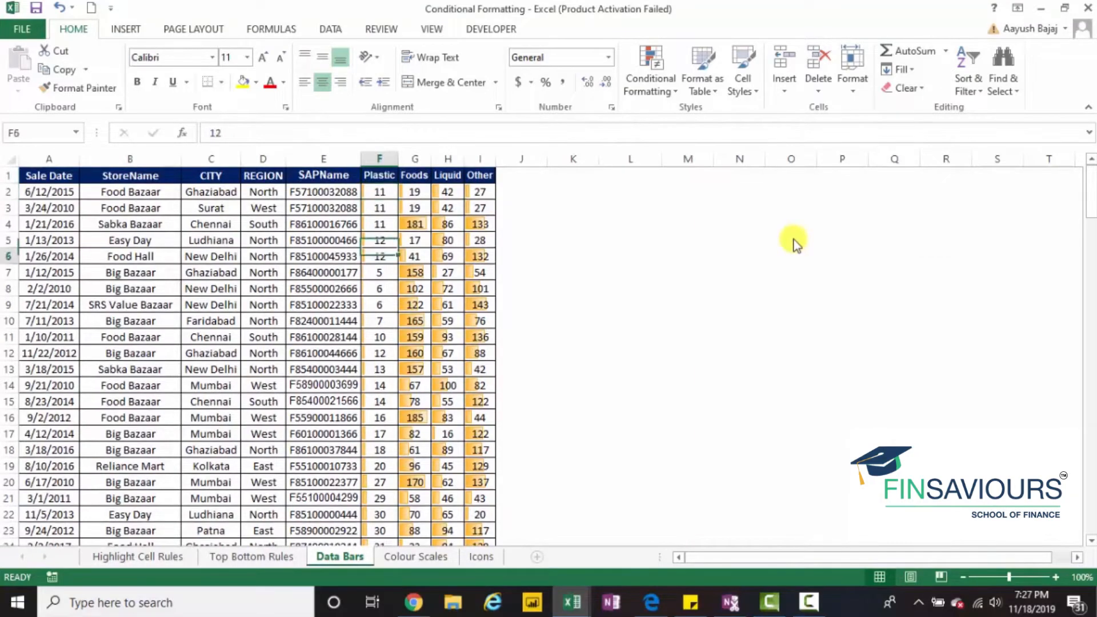
pyautogui.press('Down')
pyautogui.press('Down')
pyautogui.press('Down')
pyautogui.press('Down')
pyautogui.press('Down')
pyautogui.press('Down')
pyautogui.press('Down')
pyautogui.press('Down')
pyautogui.press('Down')
pyautogui.press('Down')
pyautogui.press('Down')
pyautogui.press('Down')
pyautogui.press('Down')
pyautogui.press('Down')
pyautogui.press('Down')
pyautogui.press('Down')
pyautogui.press('Down')
pyautogui.press('Down')
pyautogui.press('Down')
pyautogui.press('Down')
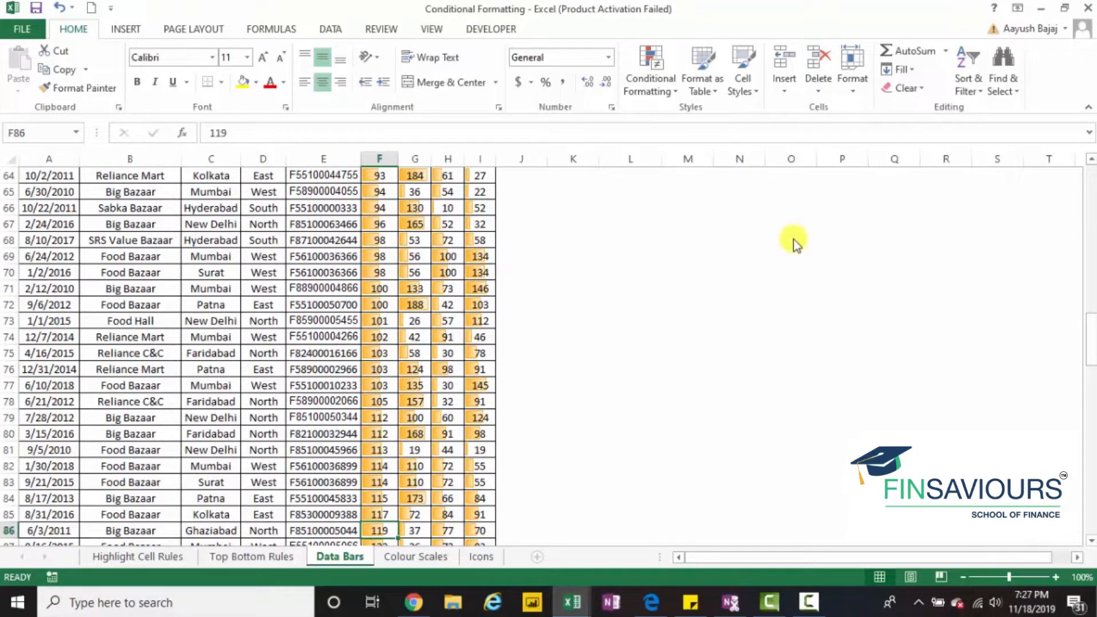
# - On the Colour Scales sheet, start a custom 3-Color Scale formatting rule for the Plastic values in F2:F158
pyautogui.click(433, 555)
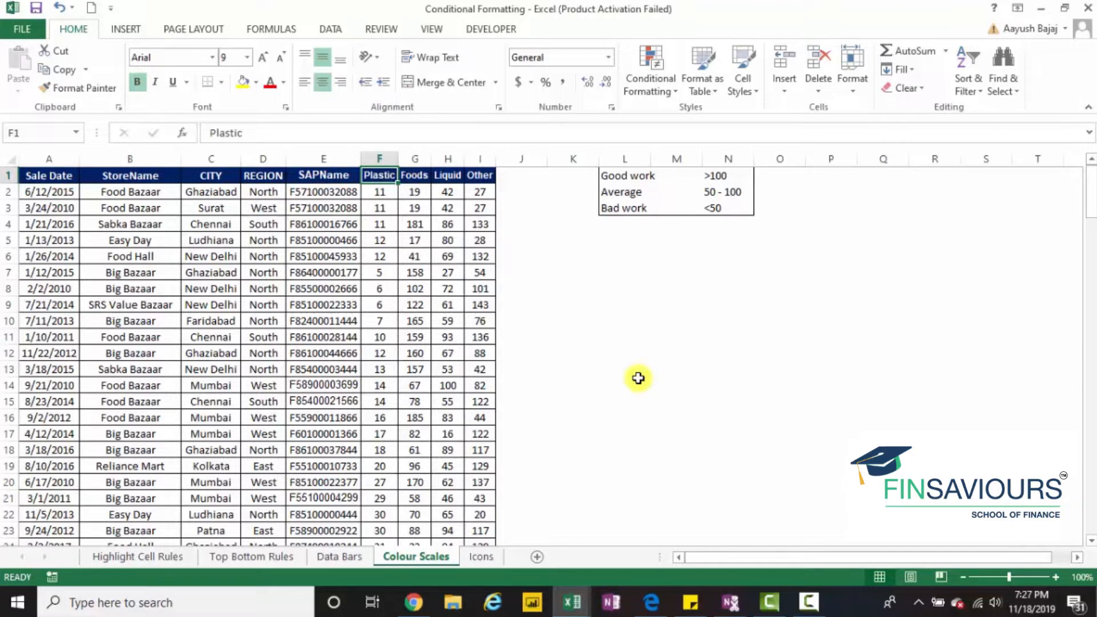
pyautogui.press('Down')
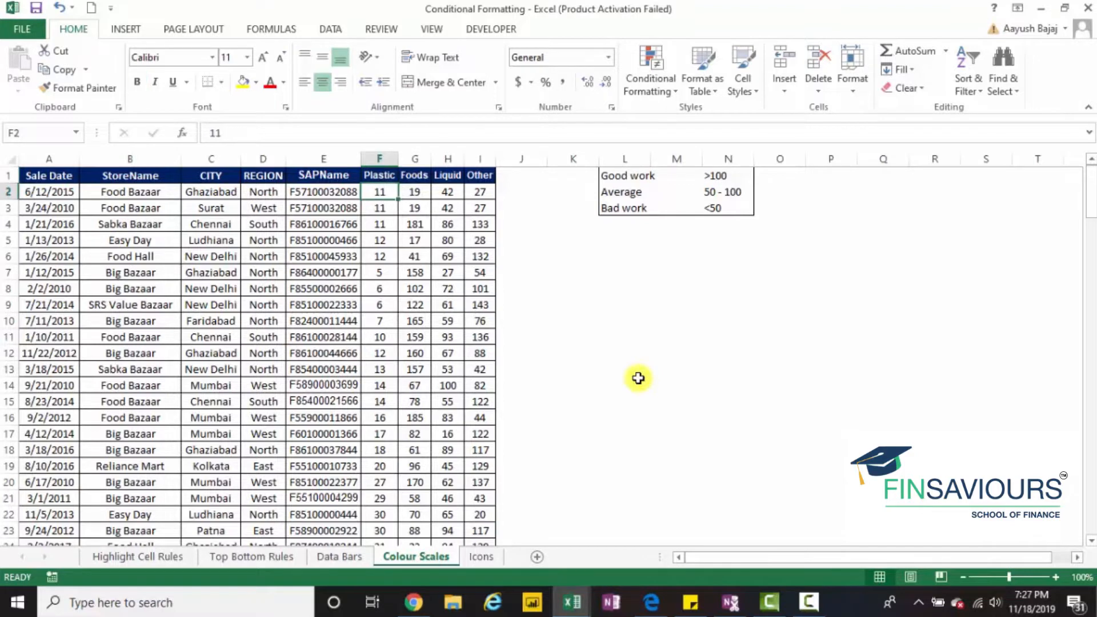
pyautogui.hotkey('ctrl', 'shift', 'Down')
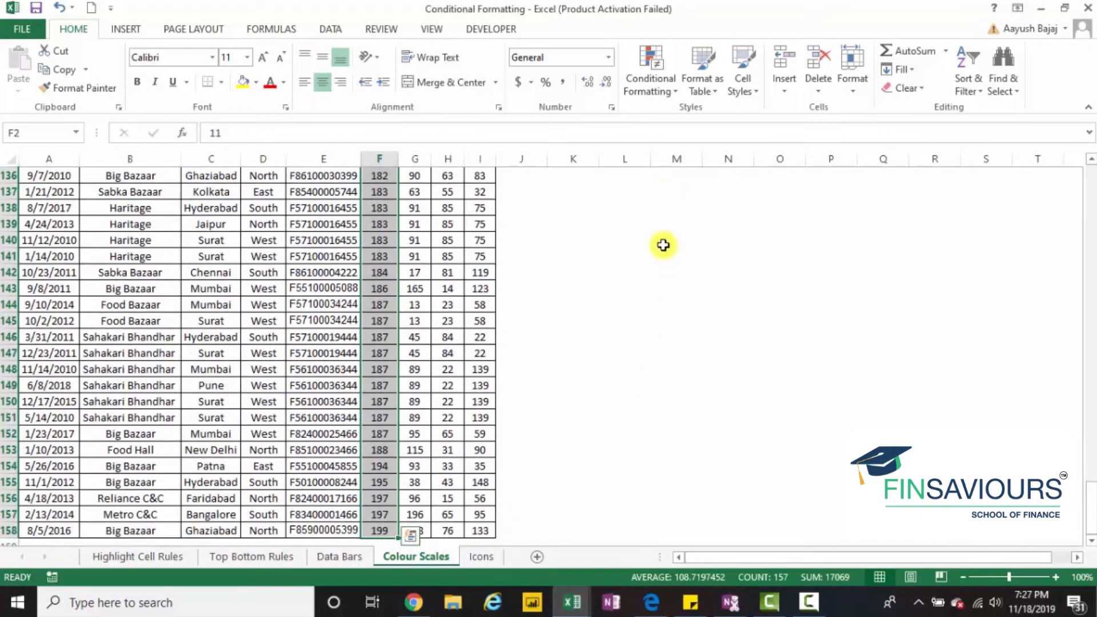
pyautogui.click(648, 90)
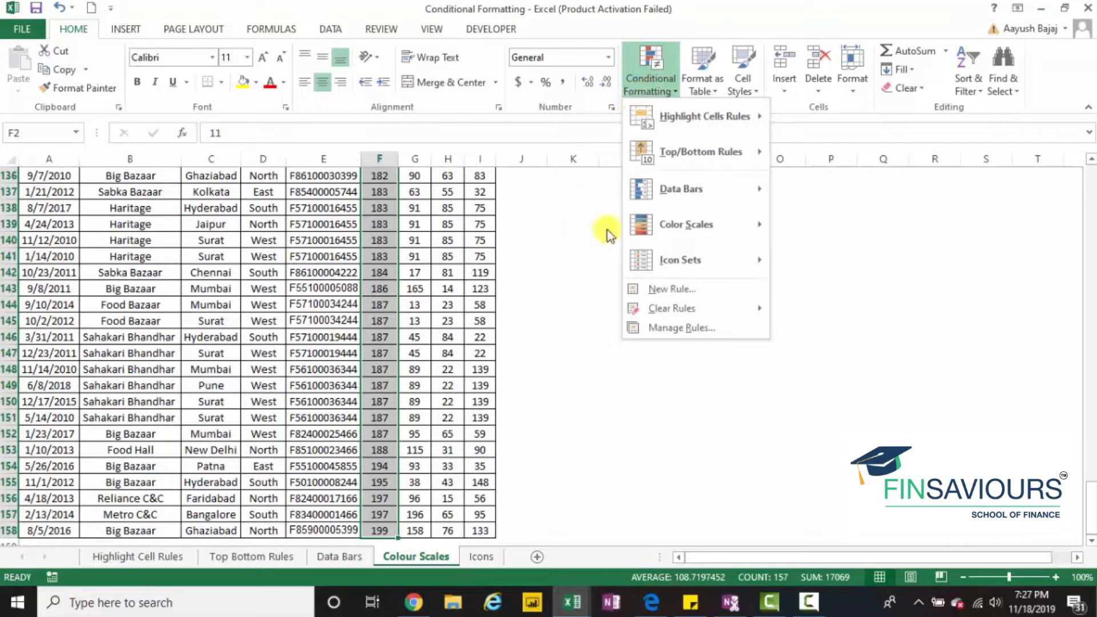
pyautogui.moveTo(684, 222)
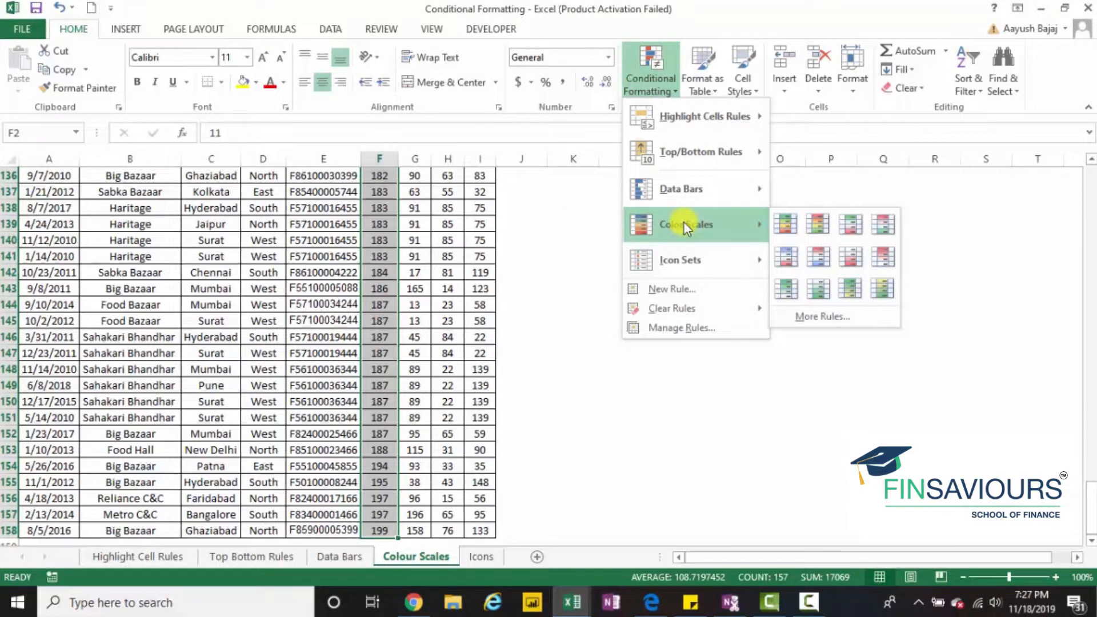
pyautogui.click(849, 320)
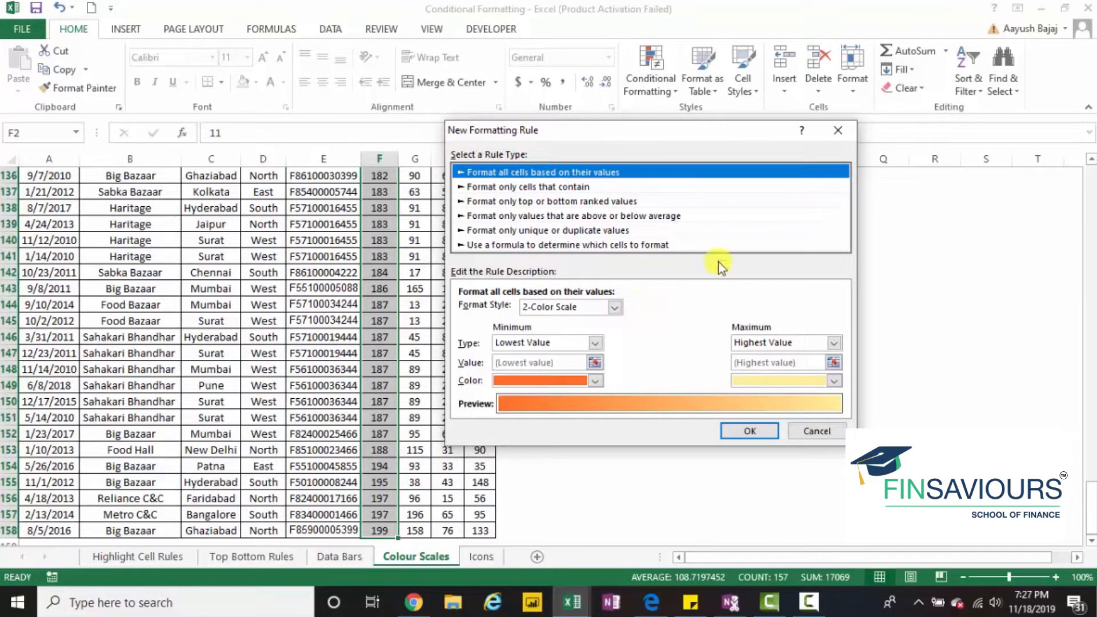
pyautogui.click(615, 308)
pyautogui.click(595, 333)
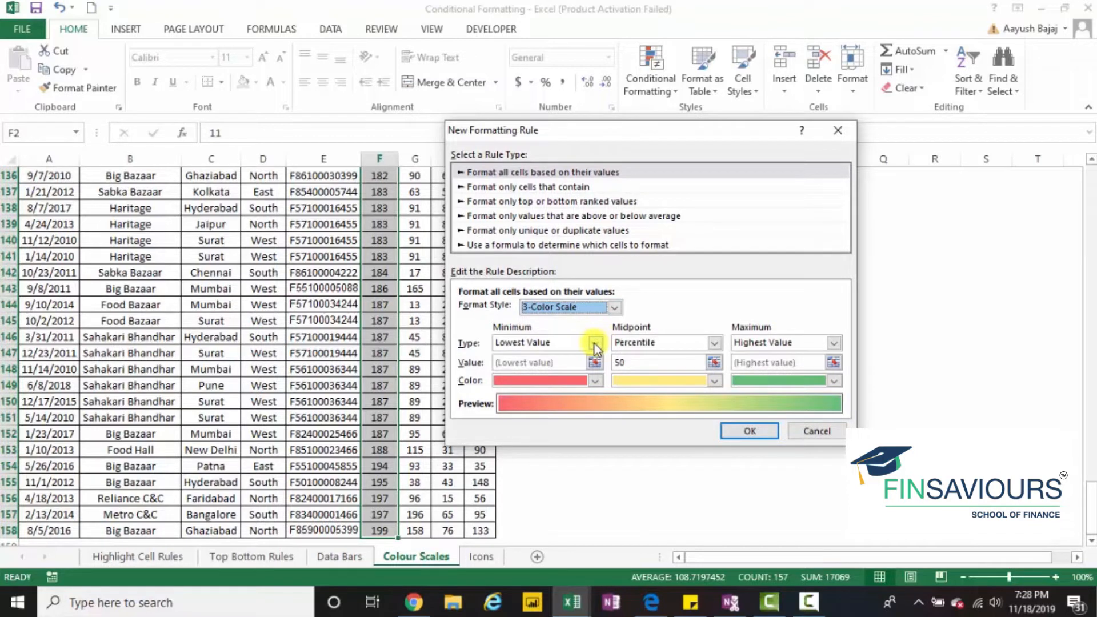
# - Set the color scale's minimum type to Number with a value of 0
pyautogui.click(595, 344)
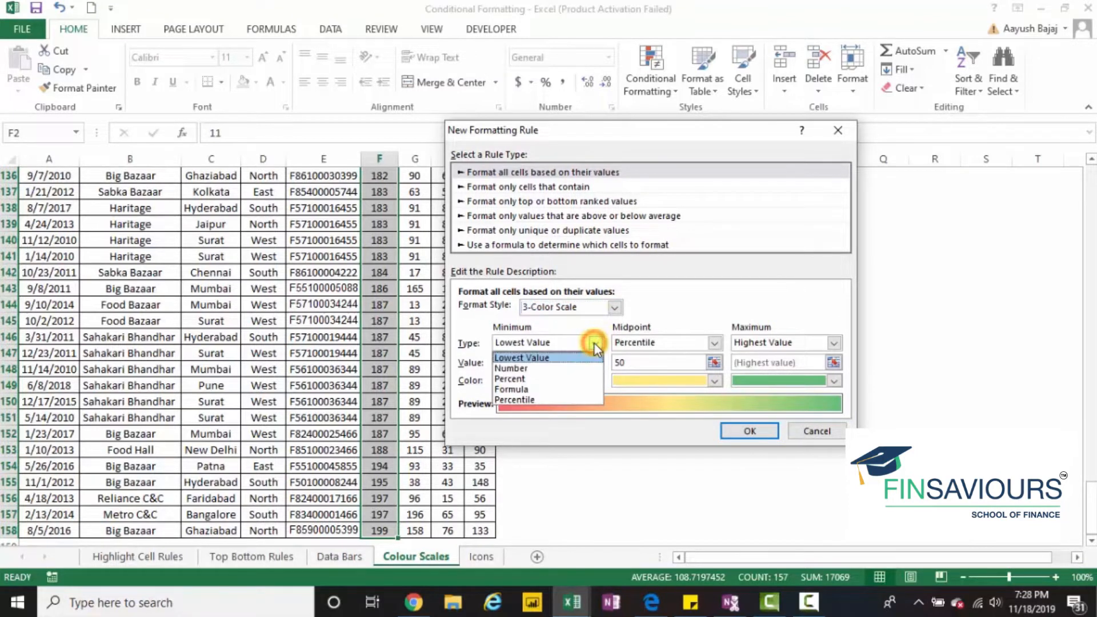
pyautogui.click(595, 344)
pyautogui.click(595, 344)
pyautogui.click(582, 371)
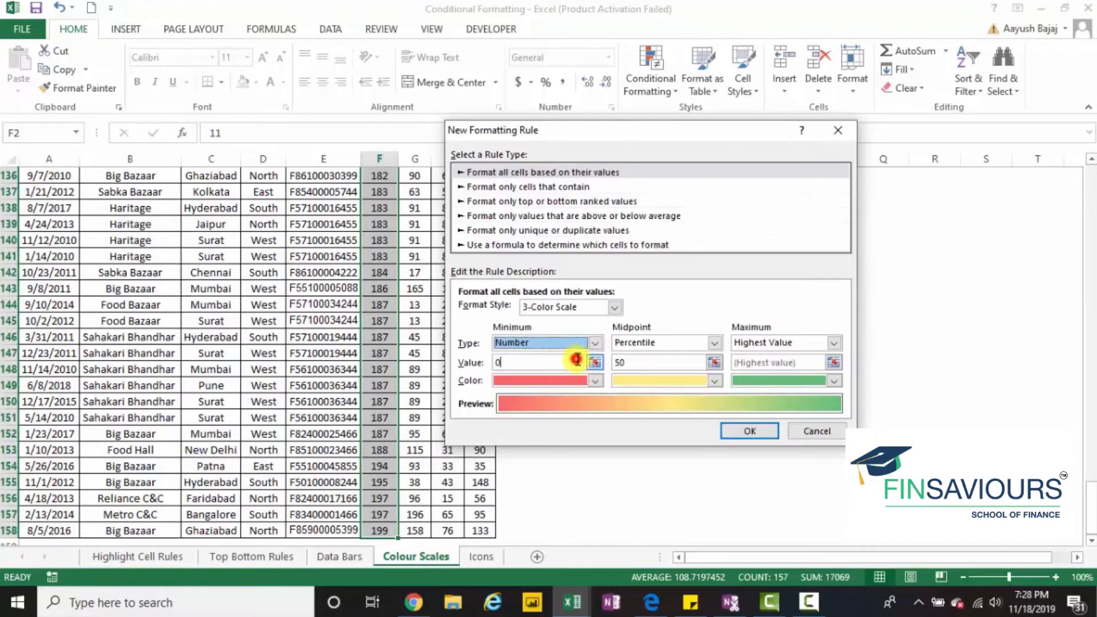
pyautogui.click(477, 363)
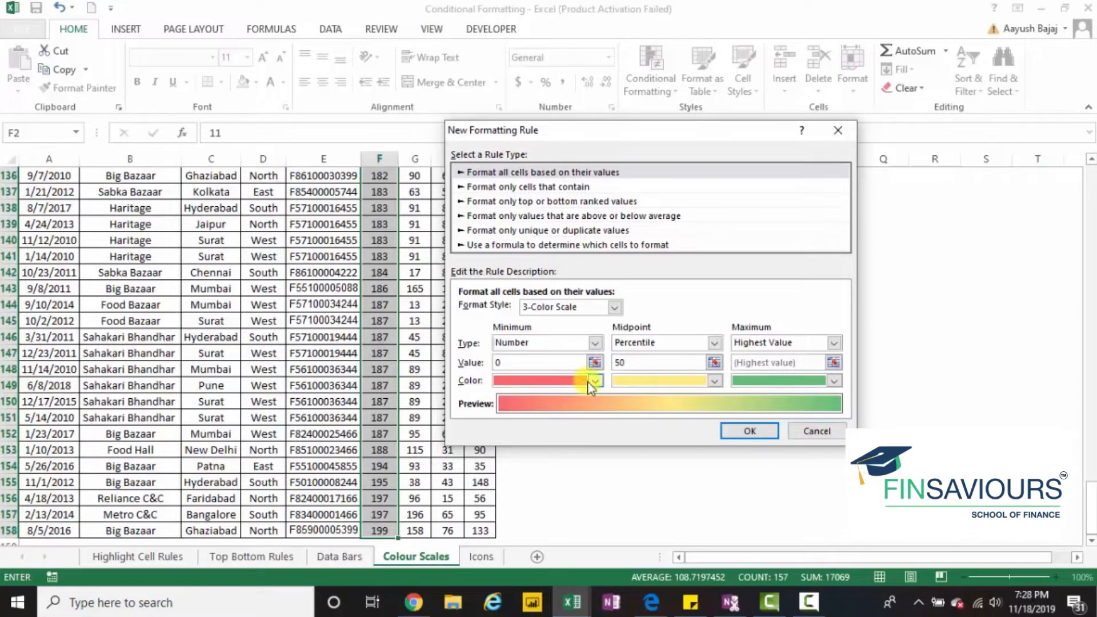
# - Set the color scale's midpoint type to Number with a value of 50
pyautogui.click(713, 342)
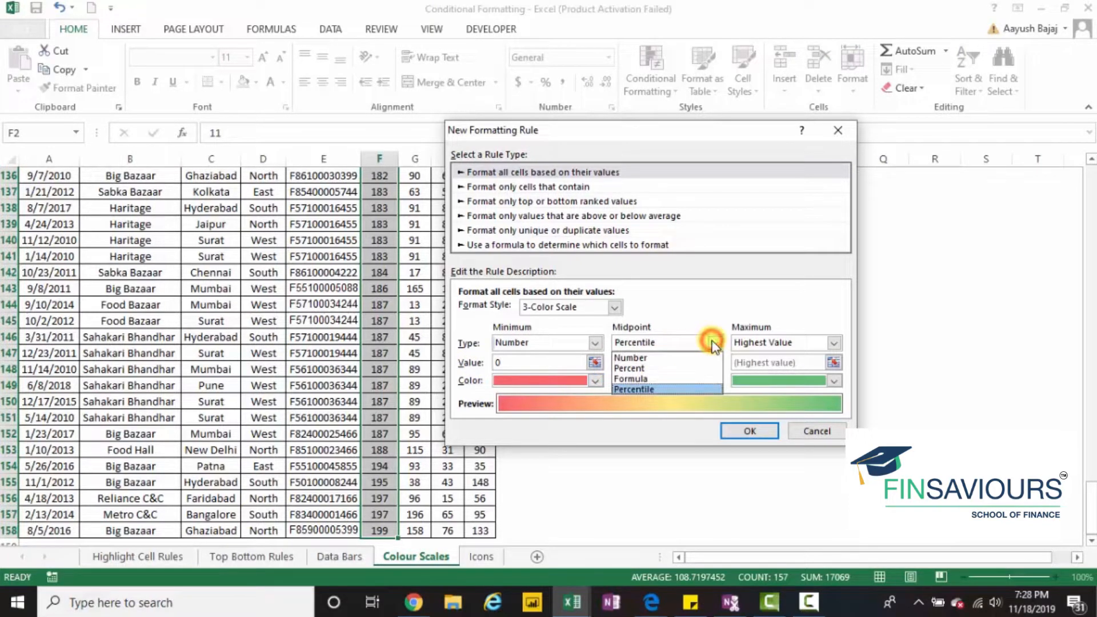
pyautogui.click(696, 358)
pyautogui.click(675, 363)
pyautogui.press('BackSpace')
pyautogui.write('50')
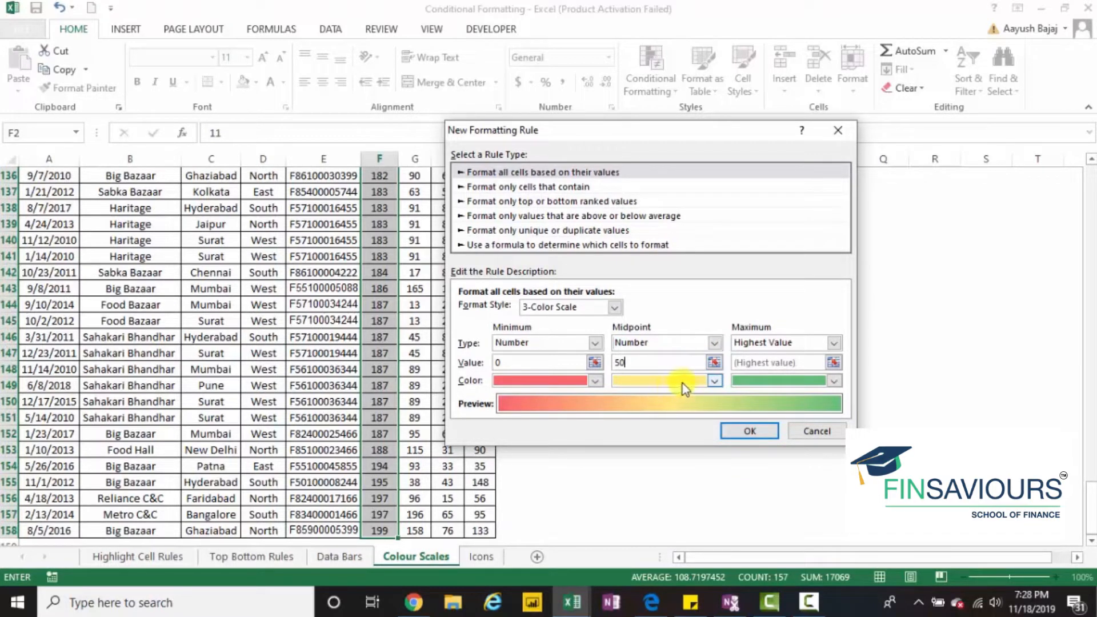
# - Set the color scale's maximum type to Number with a value of 100 and its color to standard red
pyautogui.click(834, 343)
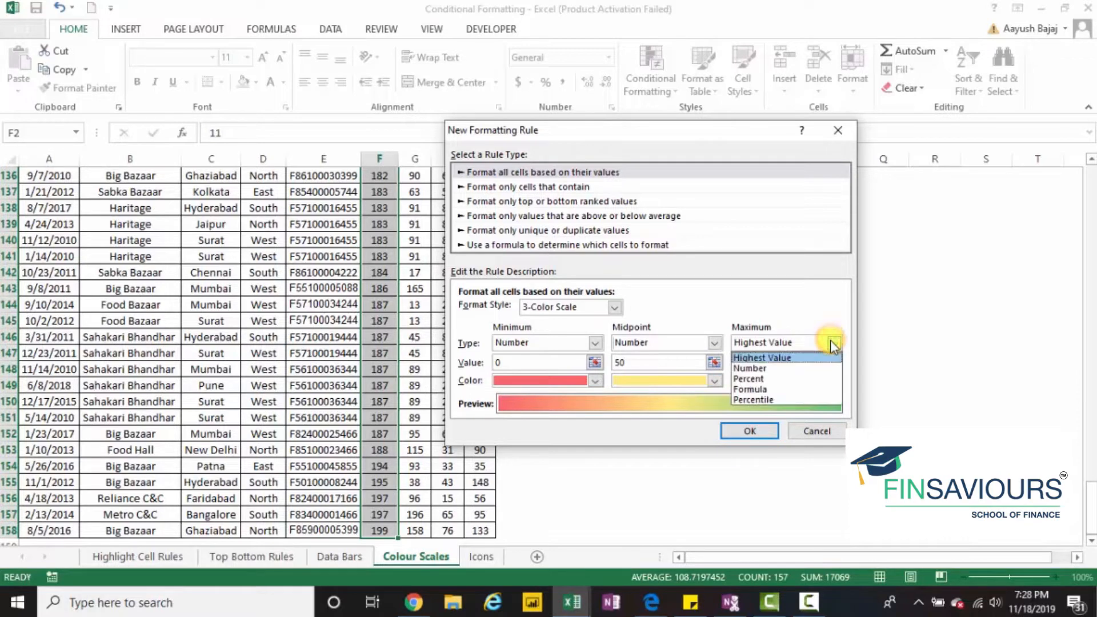
pyautogui.click(811, 366)
pyautogui.doubleClick(810, 366)
pyautogui.write('100')
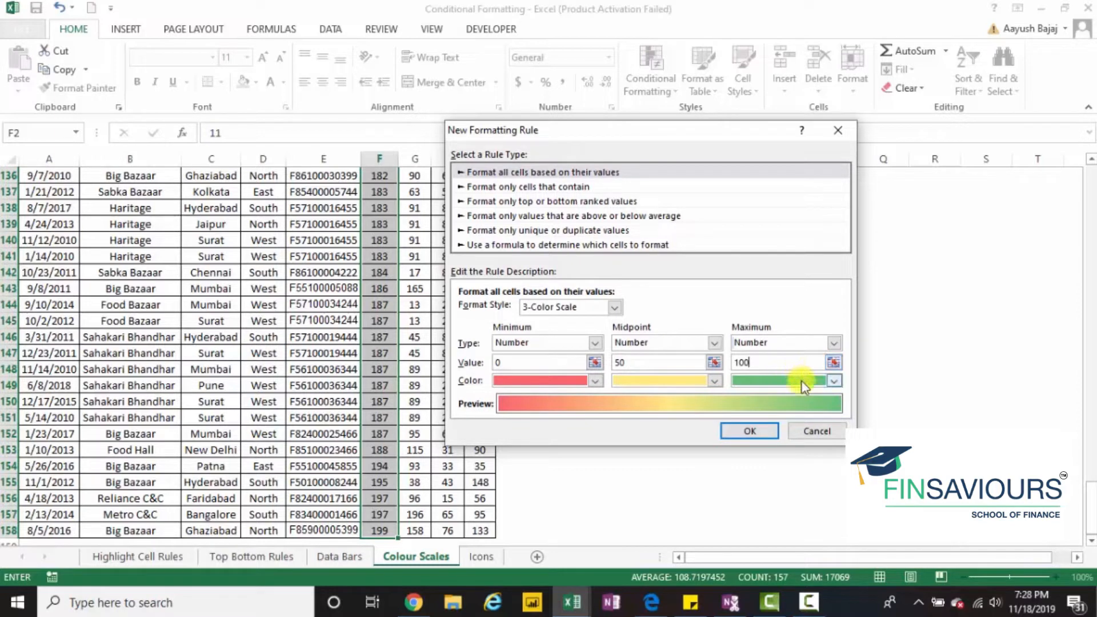
pyautogui.click(801, 381)
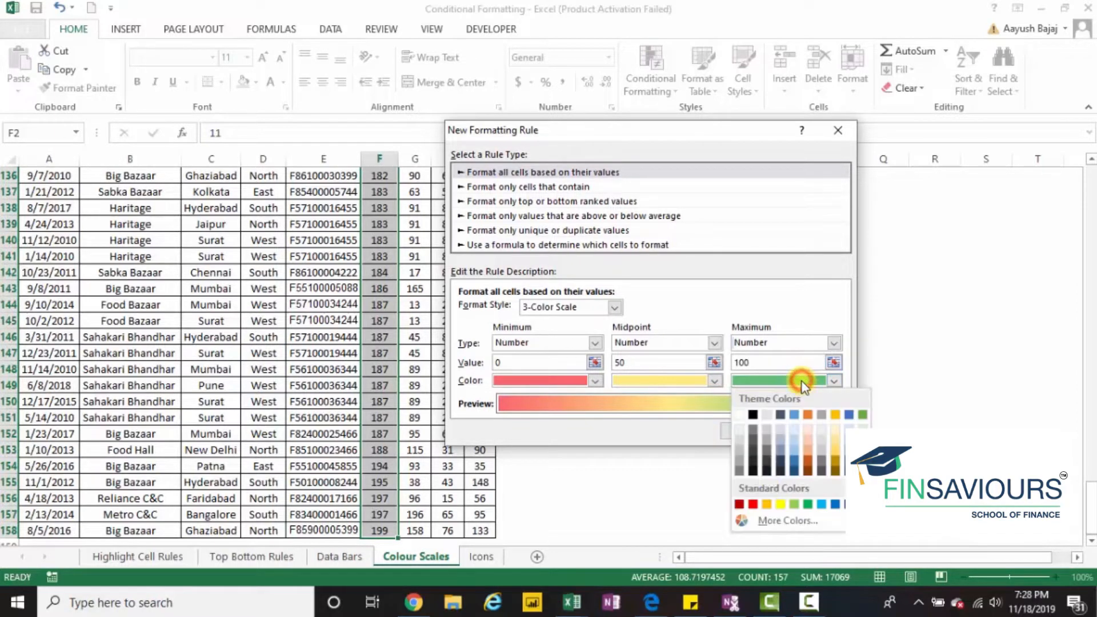
pyautogui.click(753, 504)
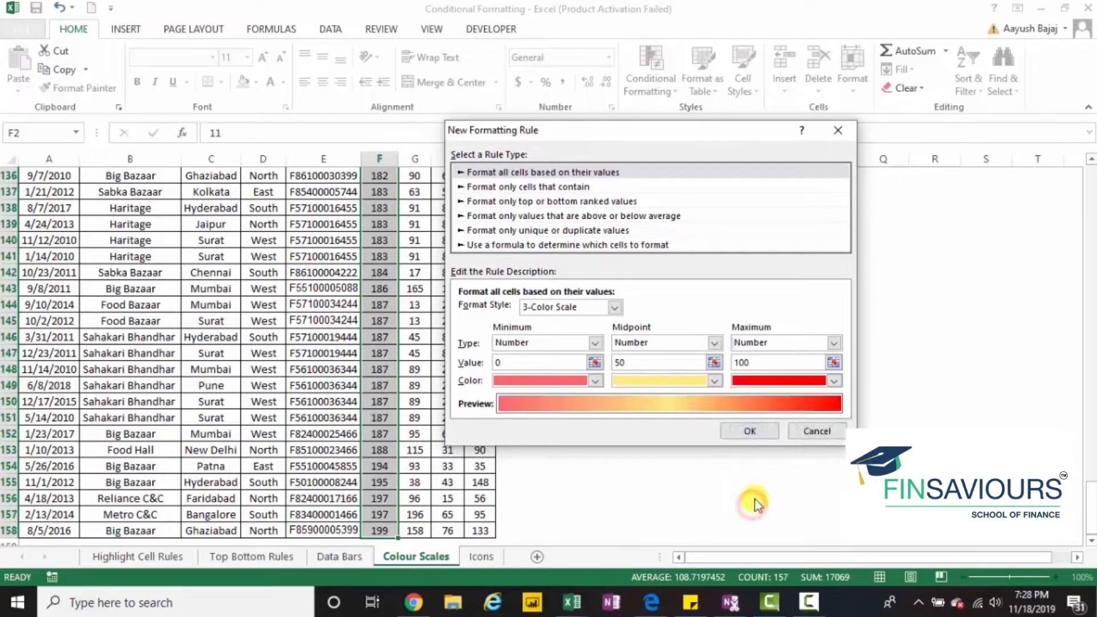
# - Apply the custom three-color scale rule to the Plastic values
pyautogui.click(762, 437)
# - Examine how the color scale shades the Plastic column from the lowest to the highest values
pyautogui.hotkey('ctrl', 'Up')
pyautogui.press('Down')
pyautogui.press('Down')
pyautogui.press('Down')
pyautogui.press('Down')
pyautogui.press('Down')
pyautogui.press('Down')
pyautogui.press('Down')
pyautogui.press('Down')
pyautogui.press('Down')
pyautogui.press('Down')
pyautogui.press('Down')
pyautogui.press('Down')
pyautogui.press('Down')
pyautogui.press('Down')
pyautogui.press('Down')
pyautogui.press('Down')
pyautogui.press('Down')
pyautogui.press('Down')
pyautogui.press('Down')
pyautogui.press('Down')
pyautogui.press('Down')
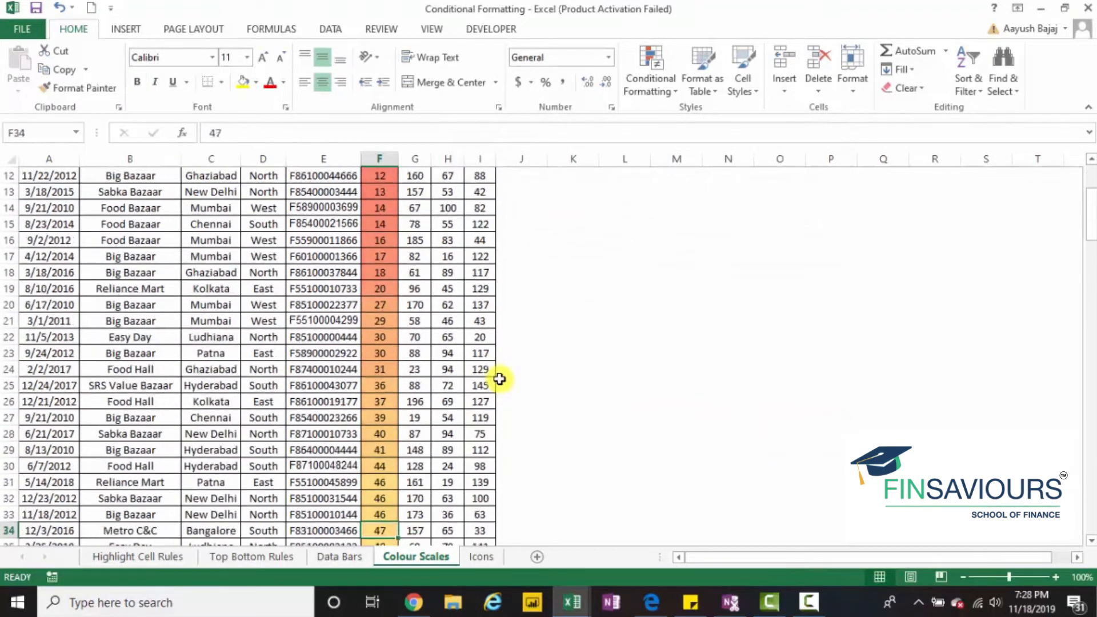
pyautogui.press('Down')
pyautogui.press('Down')
pyautogui.press('Down')
pyautogui.press('Down')
pyautogui.press('Down')
pyautogui.press('Down')
pyautogui.press('Down')
pyautogui.press('Down')
pyautogui.press('Down')
pyautogui.press('Down')
pyautogui.press('Down')
pyautogui.press('Down')
pyautogui.press('Down')
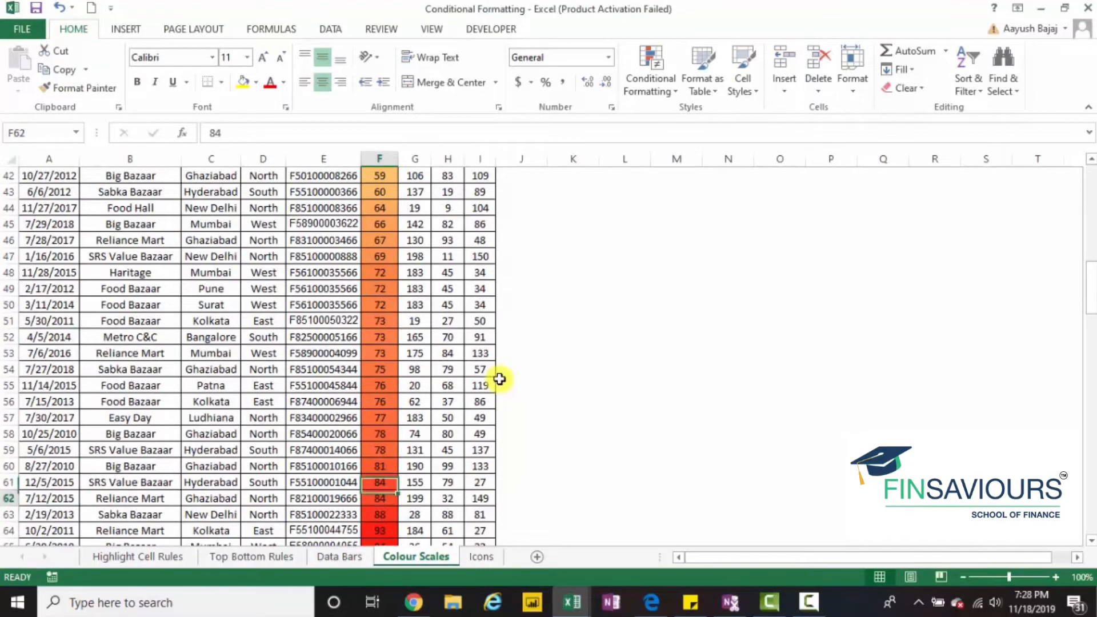
pyautogui.press('Down')
pyautogui.press('Down')
pyautogui.press('Down')
pyautogui.press('Down')
pyautogui.press('Down')
pyautogui.press('Down')
pyautogui.press('Down')
pyautogui.press('Down')
pyautogui.press('Down')
pyautogui.press('Down')
pyautogui.press('Down')
pyautogui.press('Down')
pyautogui.press('Down')
pyautogui.press('Down')
pyautogui.press('Down')
pyautogui.press('Down')
pyautogui.press('Down')
pyautogui.press('Down')
pyautogui.press('Down')
pyautogui.press('Down')
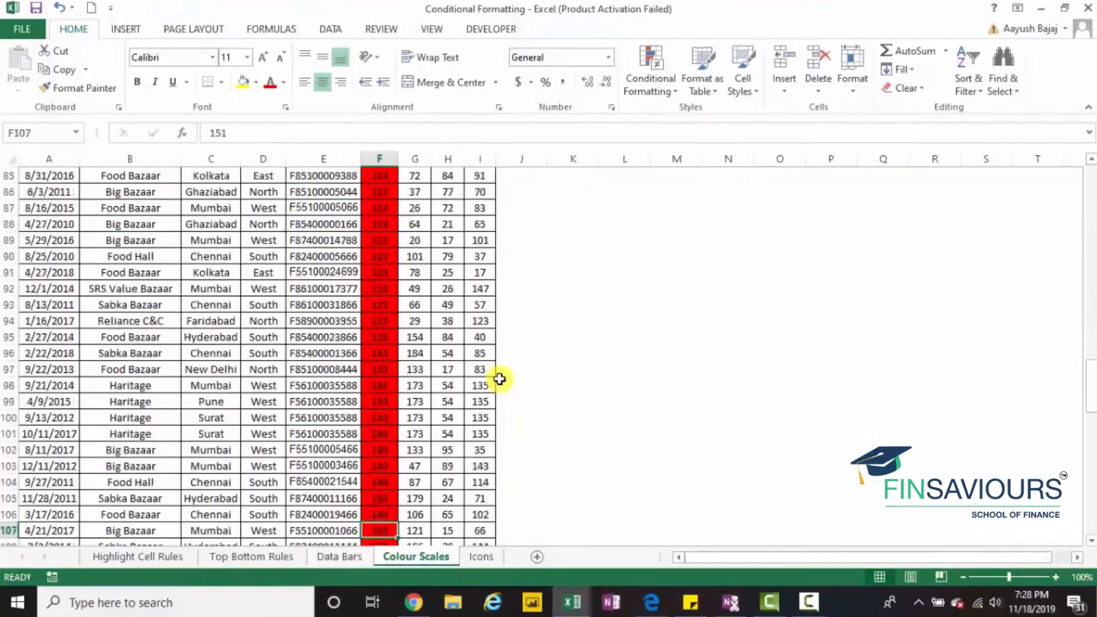
pyautogui.press('Down')
pyautogui.press('Down')
pyautogui.press('Down')
pyautogui.press('Down')
pyautogui.press('Down')
pyautogui.press('Down')
pyautogui.press('Down')
pyautogui.press('Down')
pyautogui.press('Down')
pyautogui.press('Down')
pyautogui.press('Down')
pyautogui.press('Down')
pyautogui.press('Down')
pyautogui.press('Down')
pyautogui.press('Down')
pyautogui.press('Down')
pyautogui.press('Down')
pyautogui.press('Down')
pyautogui.press('Down')
pyautogui.press('Down')
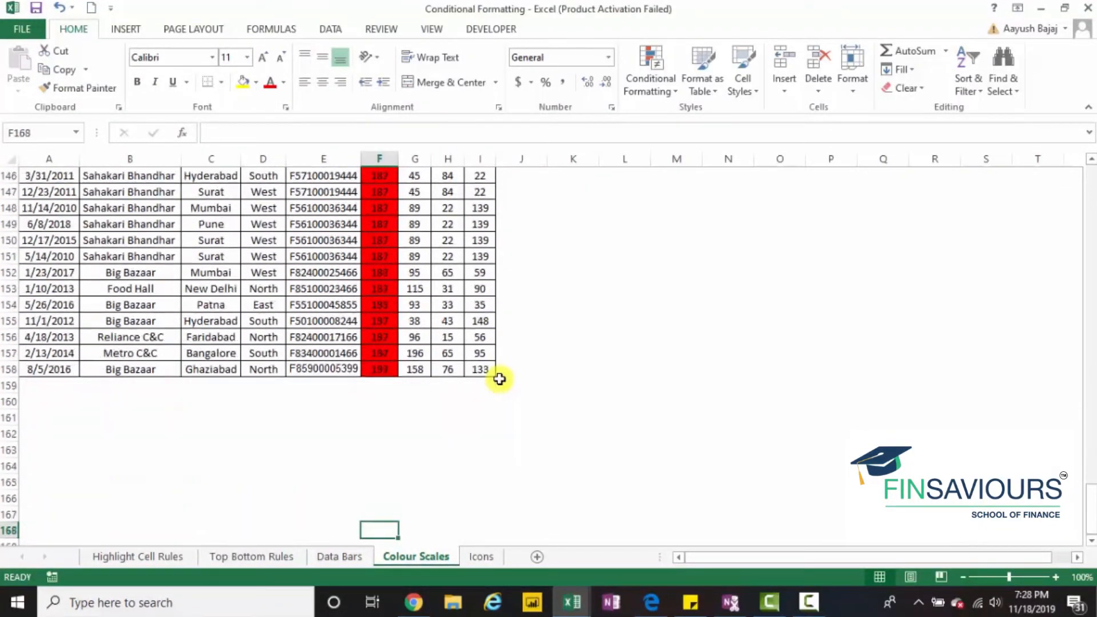
pyautogui.press('Up')
pyautogui.press('Up')
pyautogui.press('Up')
pyautogui.press('Up')
pyautogui.press('Up')
pyautogui.press('Up')
pyautogui.press('Up')
pyautogui.press('Up')
pyautogui.press('Up')
pyautogui.press('Up')
pyautogui.press('Up')
pyautogui.press('Up')
pyautogui.press('Up')
pyautogui.press('Up')
pyautogui.press('Up')
pyautogui.press('Up')
pyautogui.press('Up')
pyautogui.press('Up')
pyautogui.press('Up')
pyautogui.press('Up')
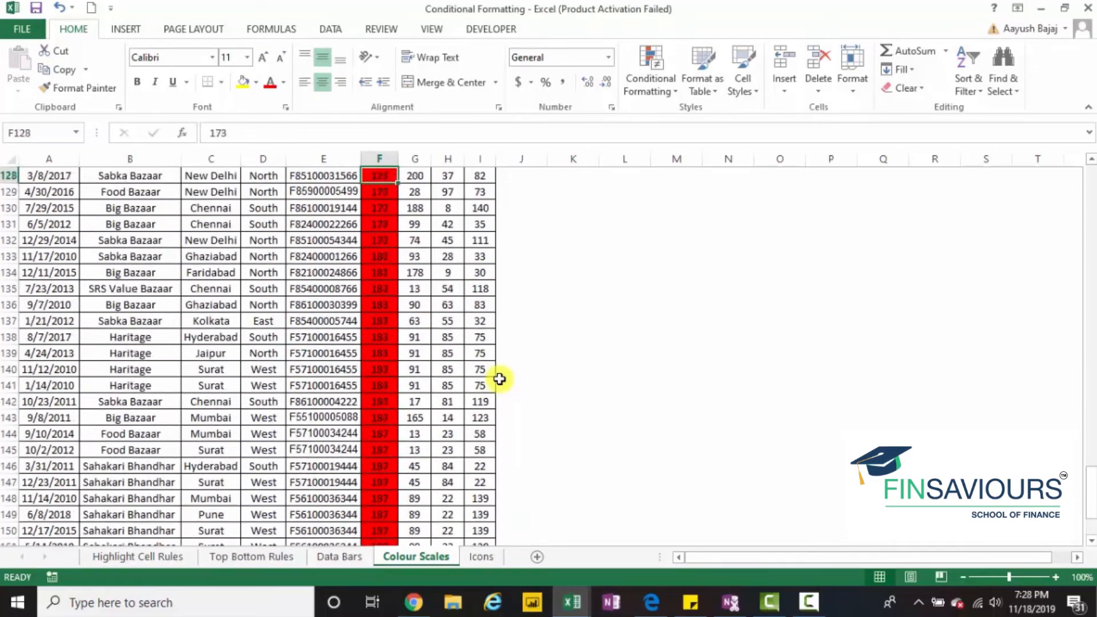
pyautogui.press('Up')
pyautogui.press('Up')
pyautogui.press('Up')
pyautogui.press('Up')
pyautogui.press('Up')
pyautogui.press('Up')
pyautogui.press('Up')
pyautogui.press('Up')
pyautogui.press('Up')
pyautogui.press('Up')
pyautogui.press('Up')
pyautogui.press('Up')
pyautogui.press('Up')
pyautogui.press('Up')
pyautogui.press('Up')
pyautogui.press('Up')
pyautogui.press('Up')
pyautogui.press('Up')
pyautogui.press('Up')
pyautogui.press('Up')
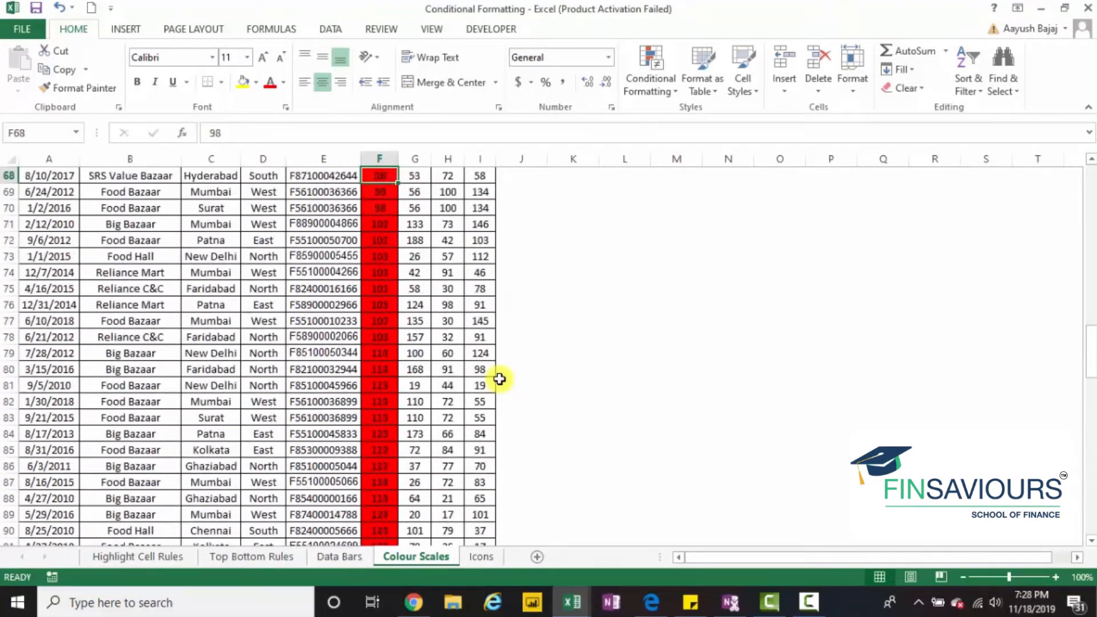
# - Start a new 3-Color Scale rule for the Plastic, Foods, Liquid and Other values in F2:I158
pyautogui.hotkey('shift', 'Right')
pyautogui.hotkey('shift', 'Right')
pyautogui.hotkey('shift', 'Right')
pyautogui.hotkey('ctrl', 'shift', 'Down')
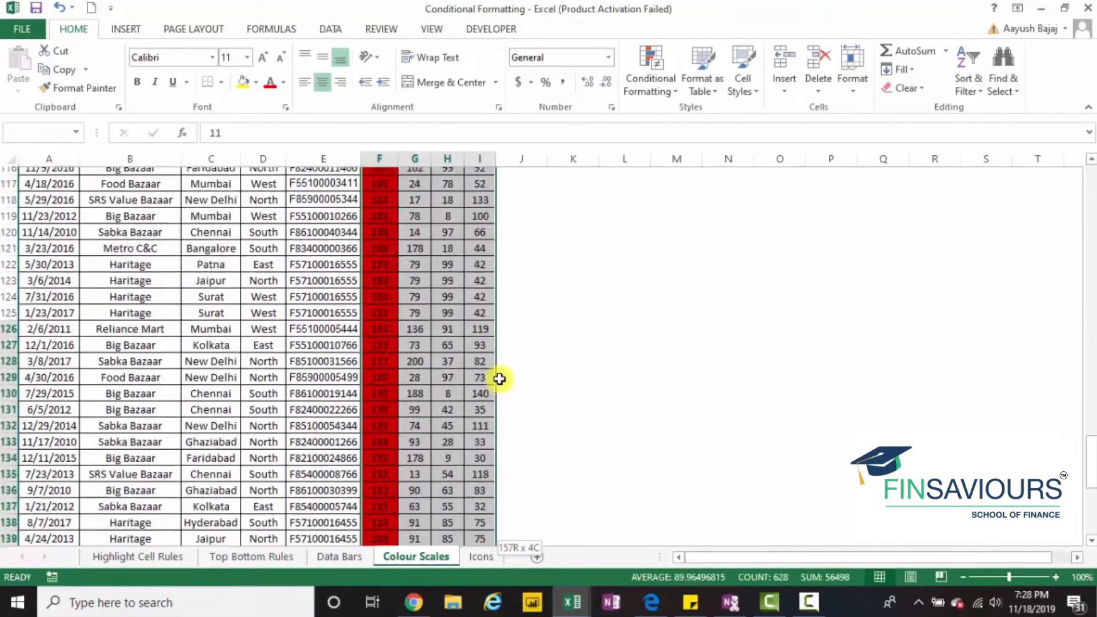
pyautogui.click(650, 85)
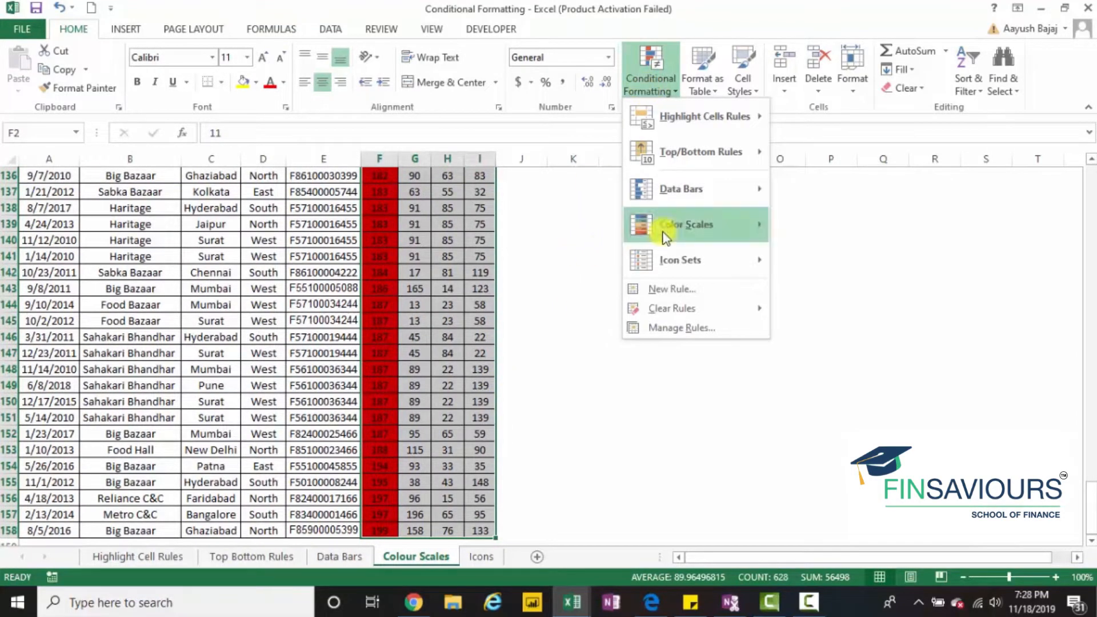
pyautogui.moveTo(667, 225)
pyautogui.click(797, 313)
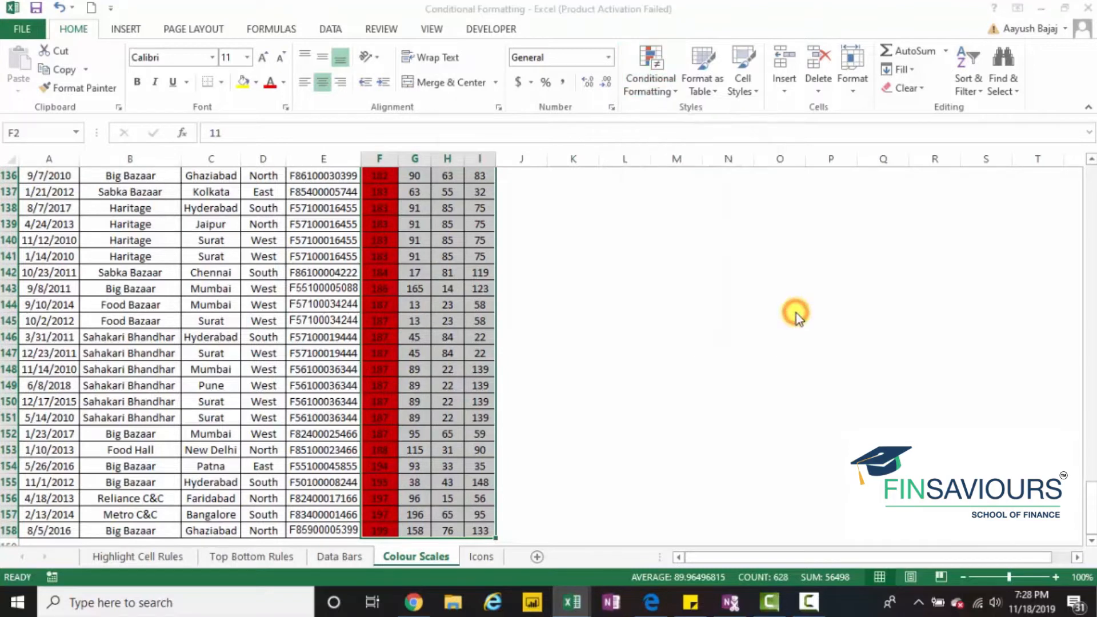
pyautogui.click(582, 313)
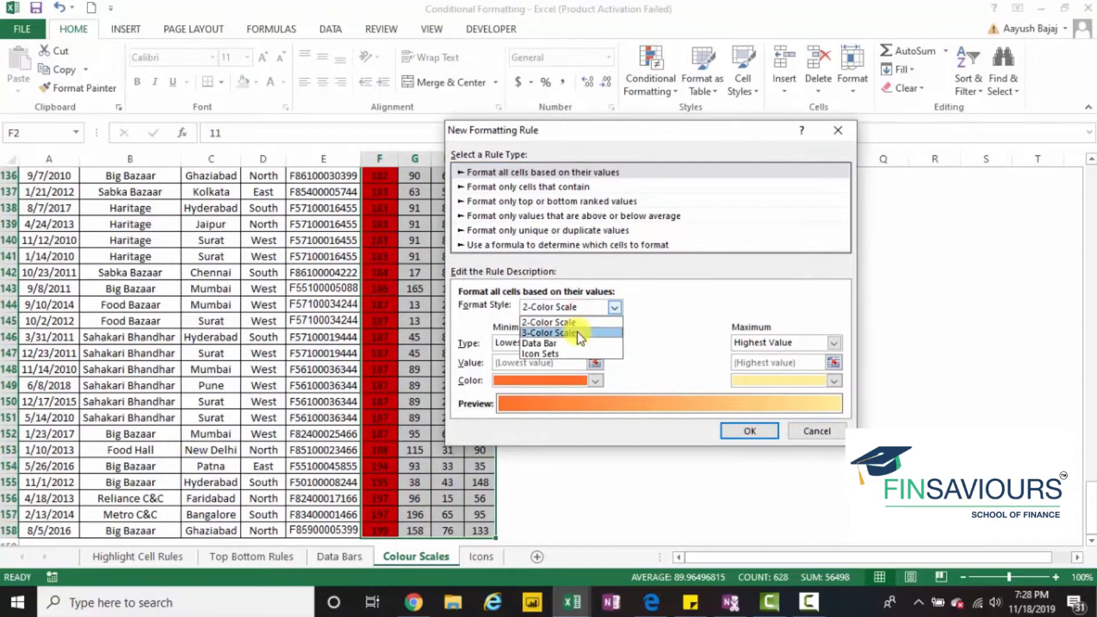
pyautogui.click(577, 333)
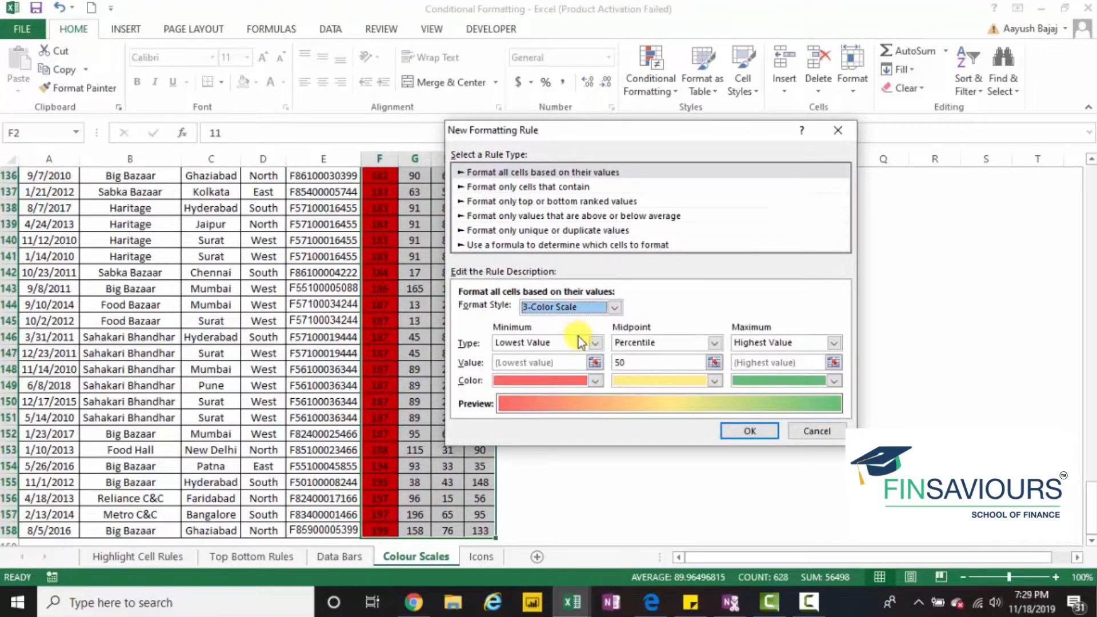
# - Review the type choices for the color scale's minimum, midpoint and maximum, along with the minimum's color choices
pyautogui.click(581, 341)
pyautogui.click(579, 357)
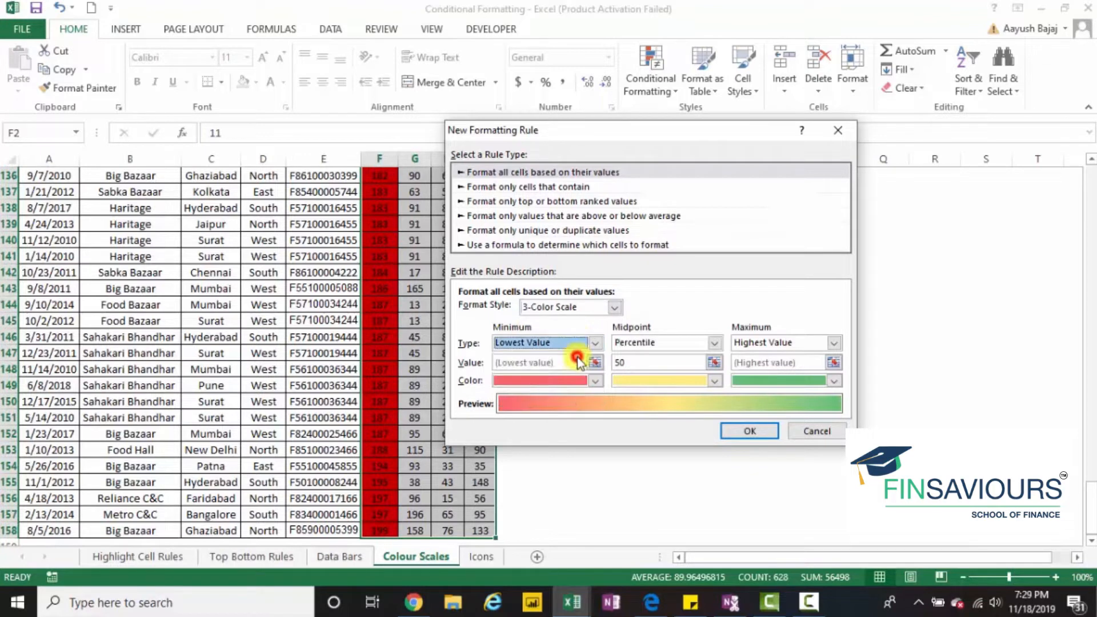
pyautogui.click(577, 382)
pyautogui.click(577, 383)
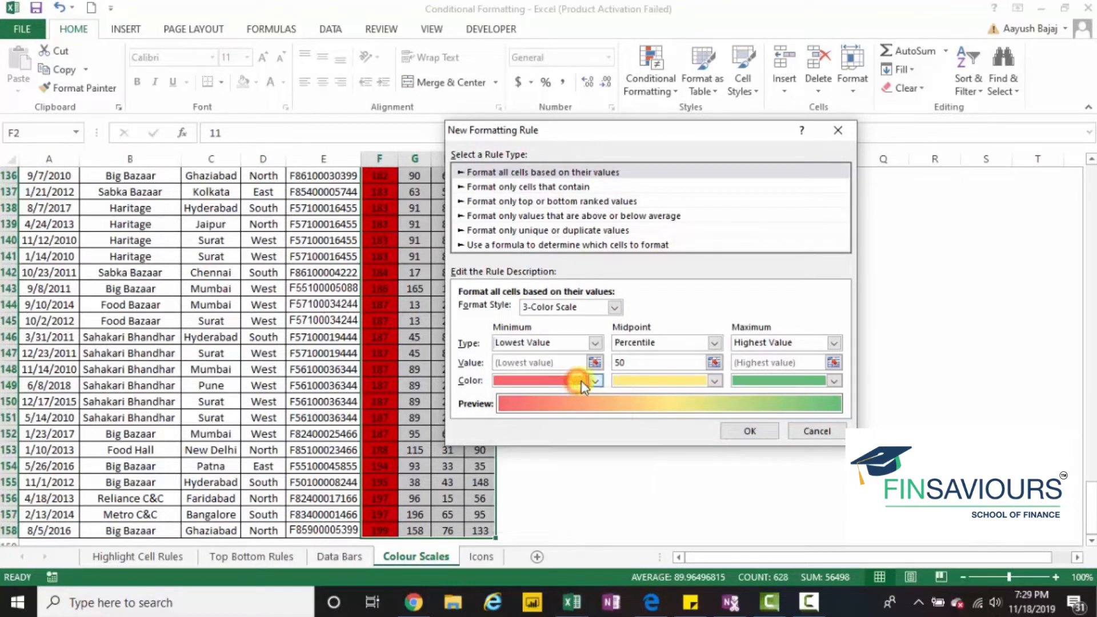
pyautogui.click(664, 343)
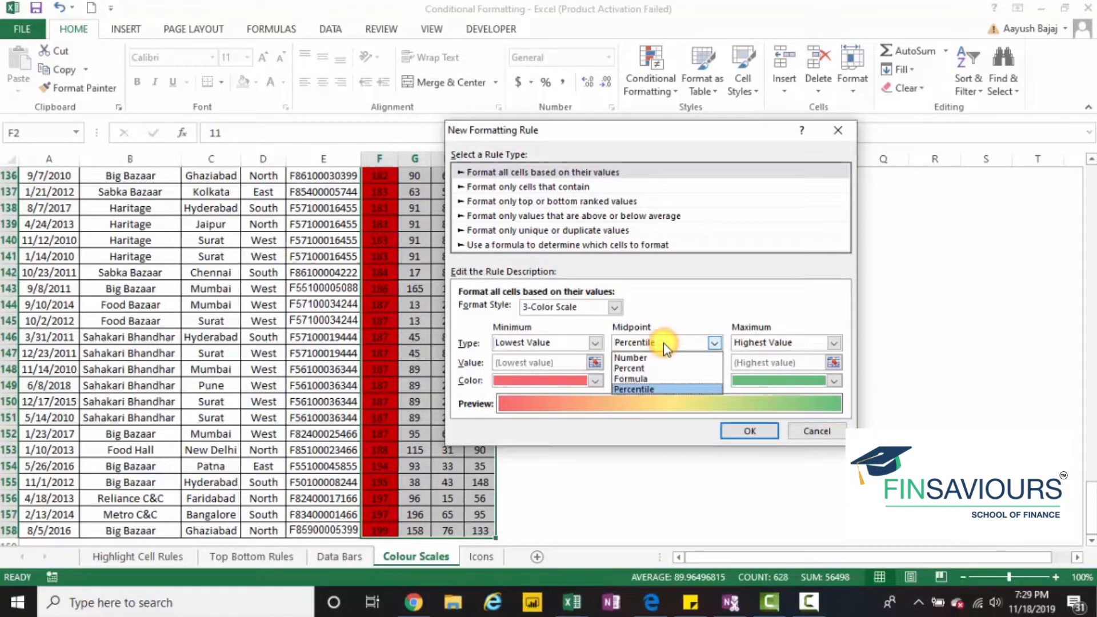
pyautogui.click(663, 344)
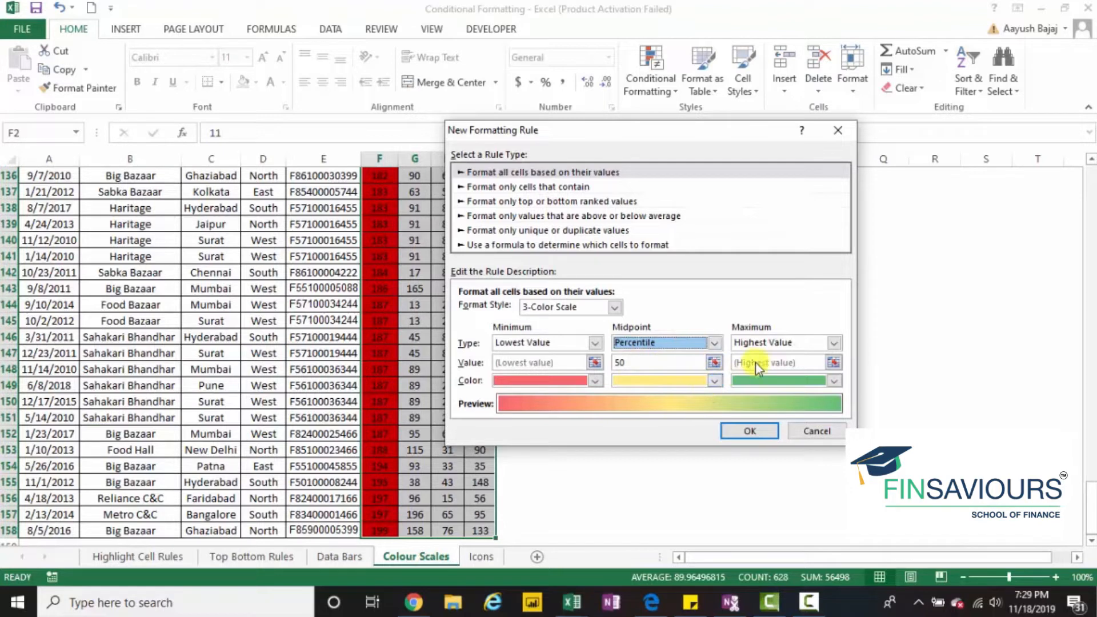
pyautogui.click(783, 341)
pyautogui.click(783, 341)
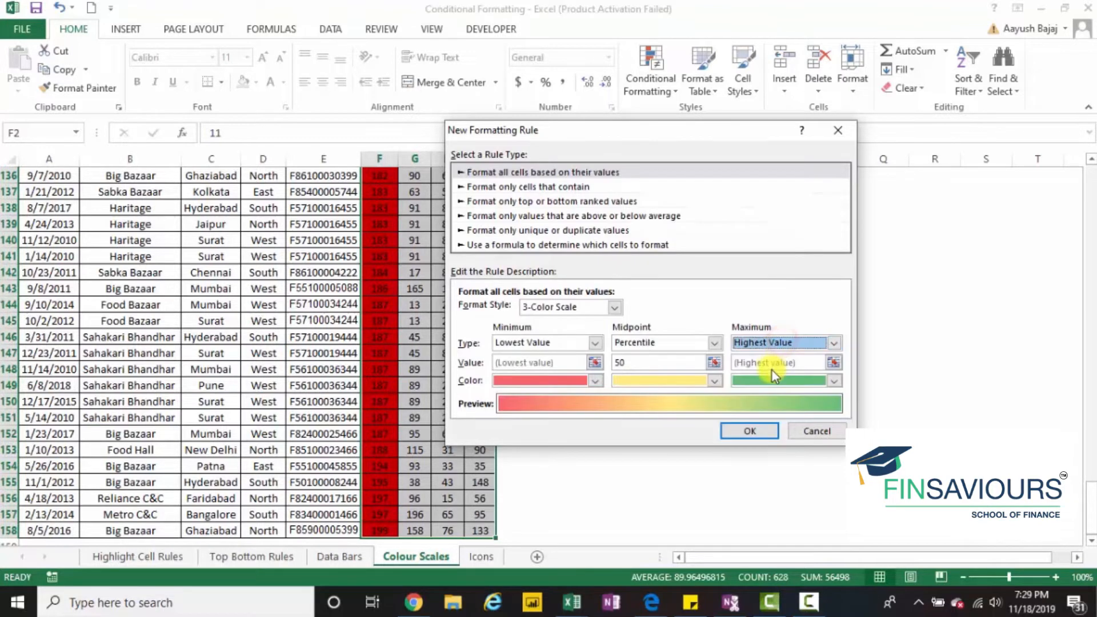
# - Set the color scale's maximum color to standard red and apply the rule to the four product columns
pyautogui.click(781, 380)
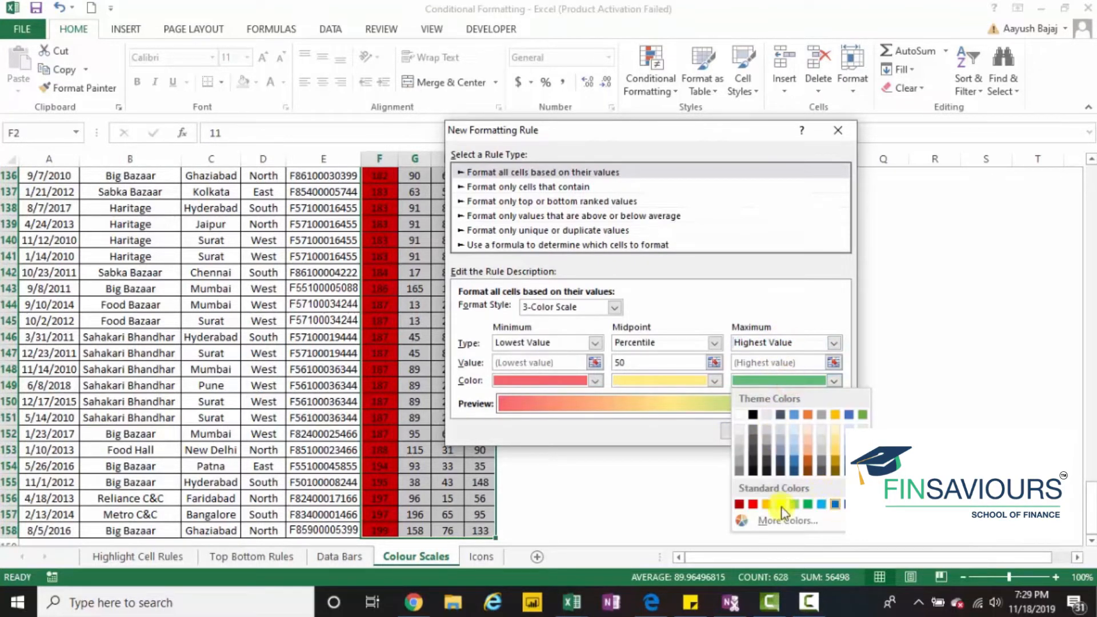
pyautogui.click(754, 505)
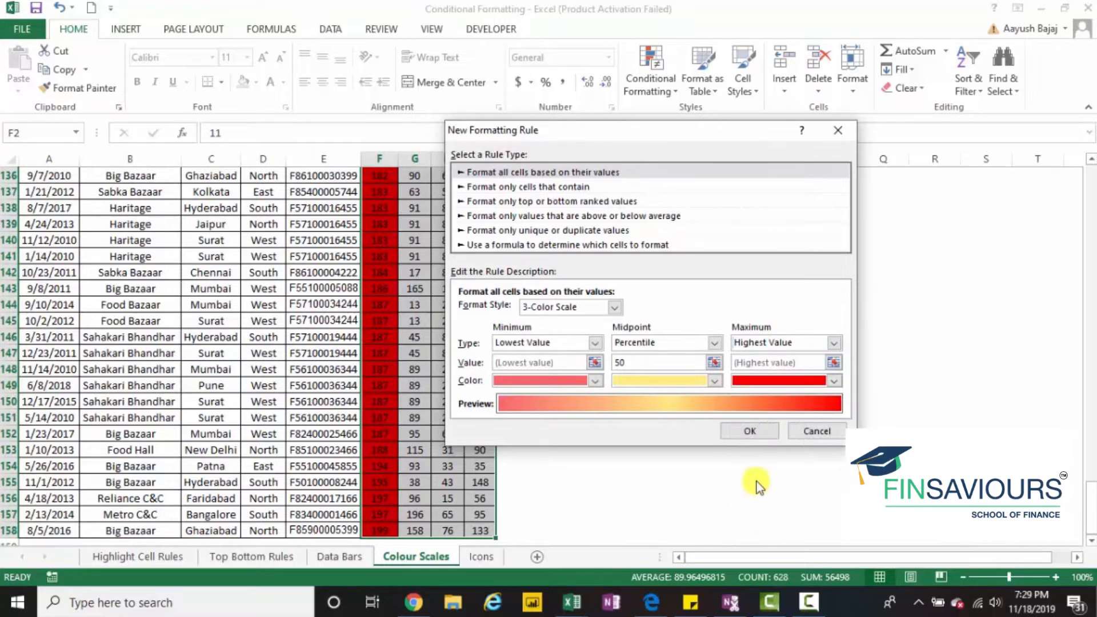
pyautogui.click(762, 431)
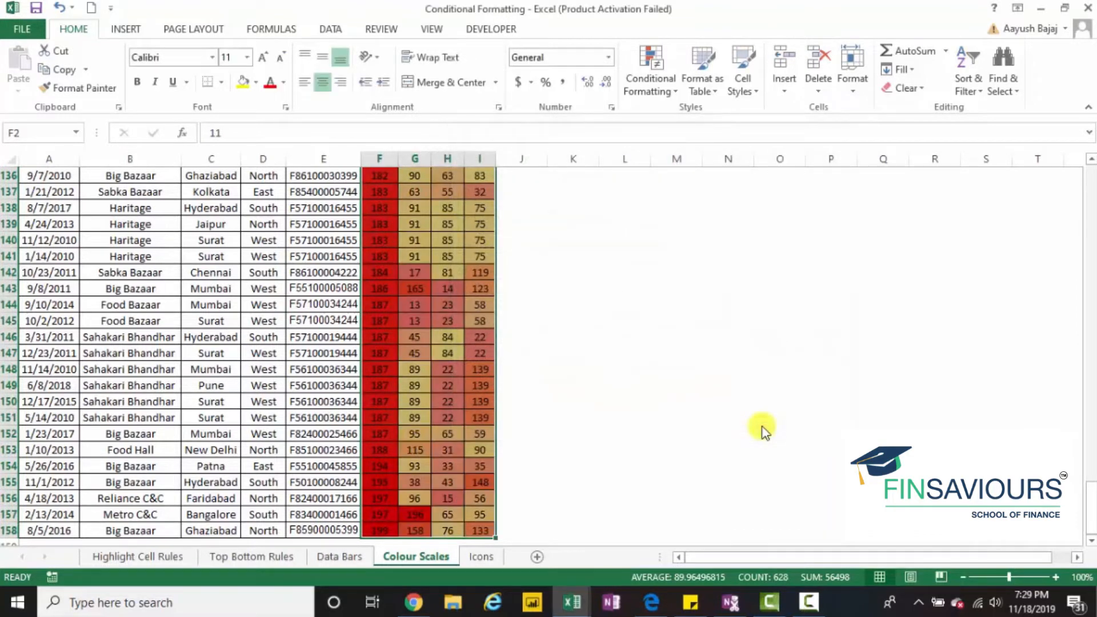
# - Examine the color scale across the product columns and compare it with the formatting on the Data Bars sheet
pyautogui.press('Down')
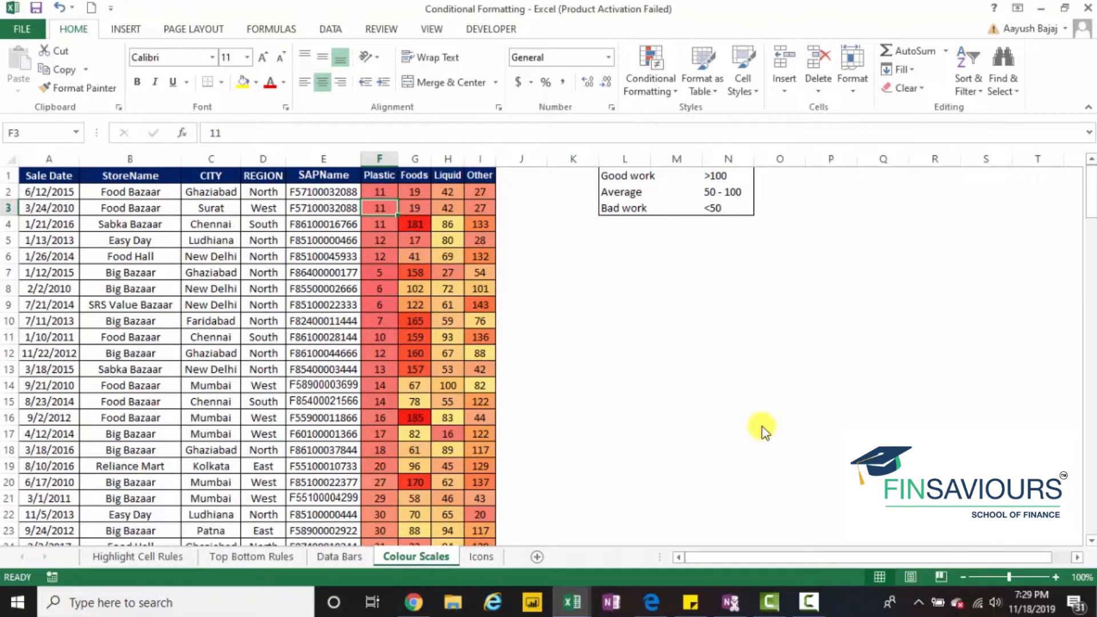
pyautogui.press('Right')
pyautogui.press('Right')
pyautogui.press('Down')
pyautogui.press('Down')
pyautogui.press('Down')
pyautogui.press('Down')
pyautogui.press('Down')
pyautogui.press('Down')
pyautogui.press('Down')
pyautogui.press('Down')
pyautogui.press('Down')
pyautogui.press('Down')
pyautogui.press('Down')
pyautogui.press('Down')
pyautogui.press('Down')
pyautogui.press('Down')
pyautogui.press('Down')
pyautogui.press('Down')
pyautogui.press('Down')
pyautogui.press('Down')
pyautogui.press('Down')
pyautogui.press('Down')
pyautogui.press('Down')
pyautogui.press('Down')
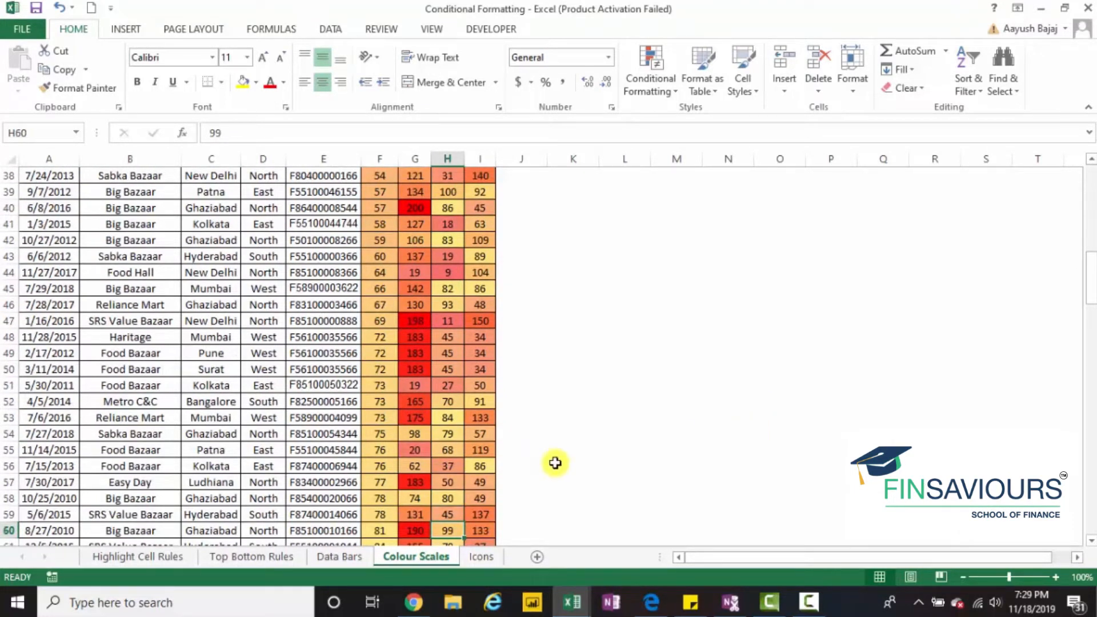
pyautogui.click(346, 563)
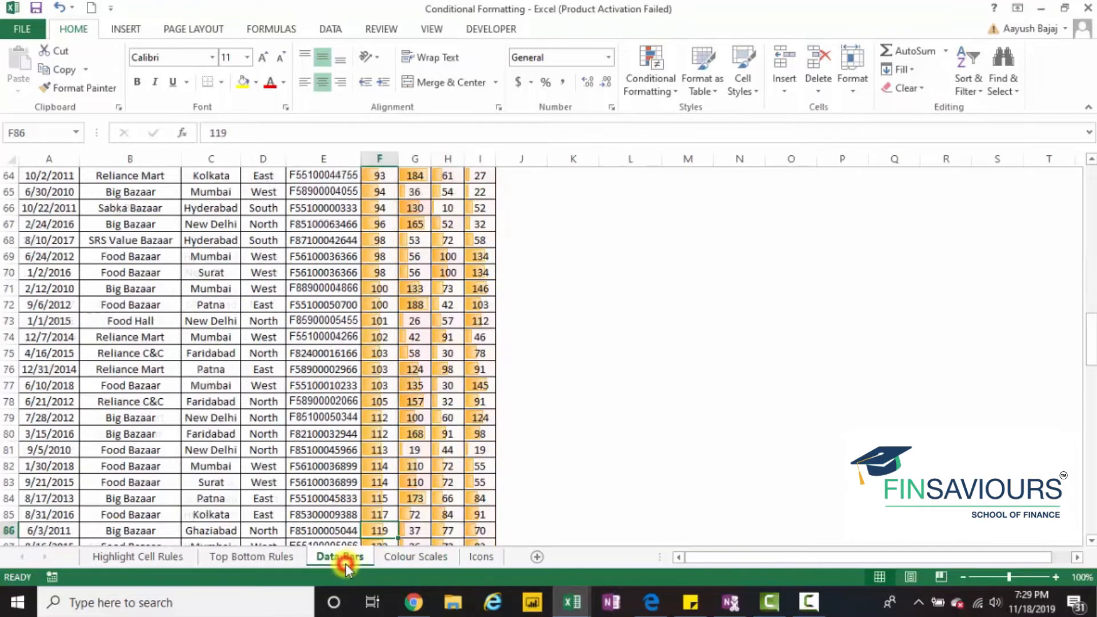
pyautogui.click(404, 558)
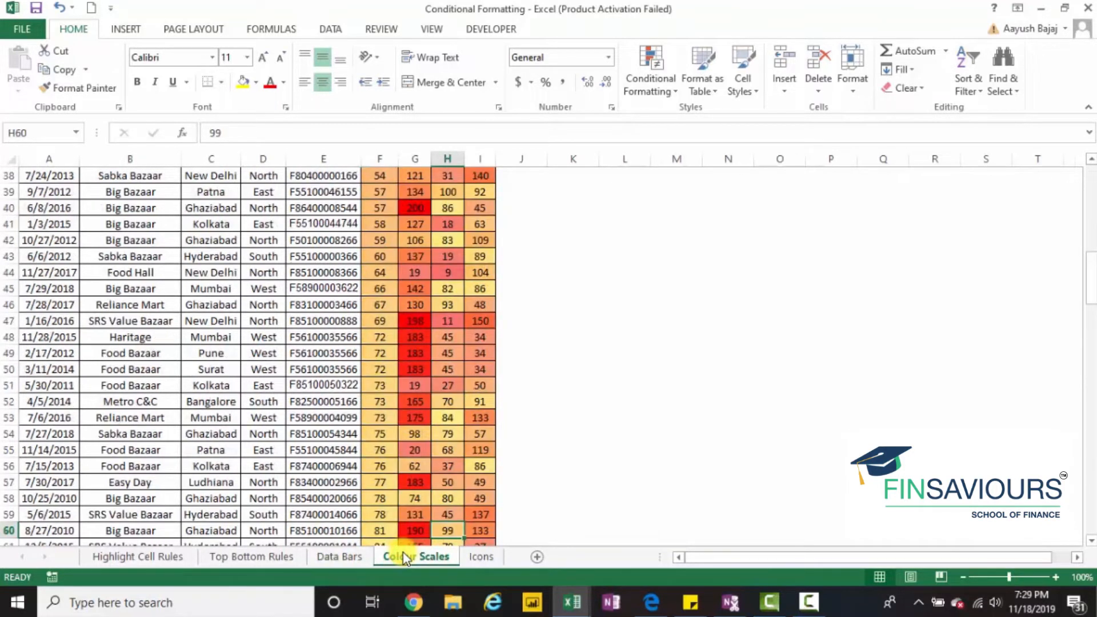
# - On the Icons sheet, apply the green, yellow and red circle icon set to the Plastic values in F2:F158
pyautogui.click(481, 556)
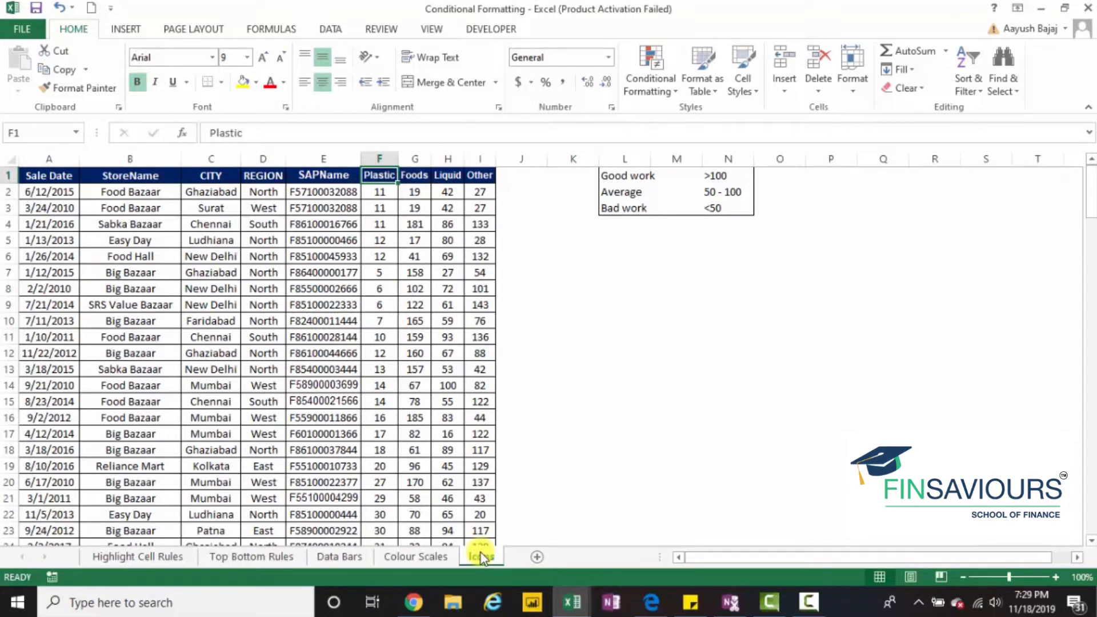
pyautogui.press('Down')
pyautogui.hotkey('ctrl', 'shift', 'Down')
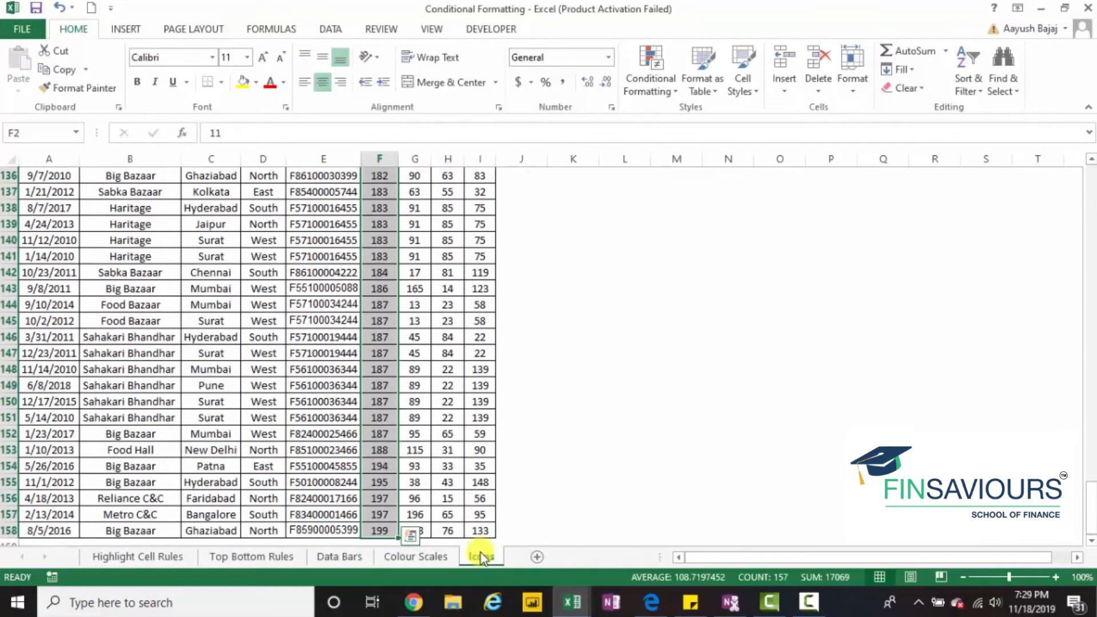
pyautogui.click(658, 63)
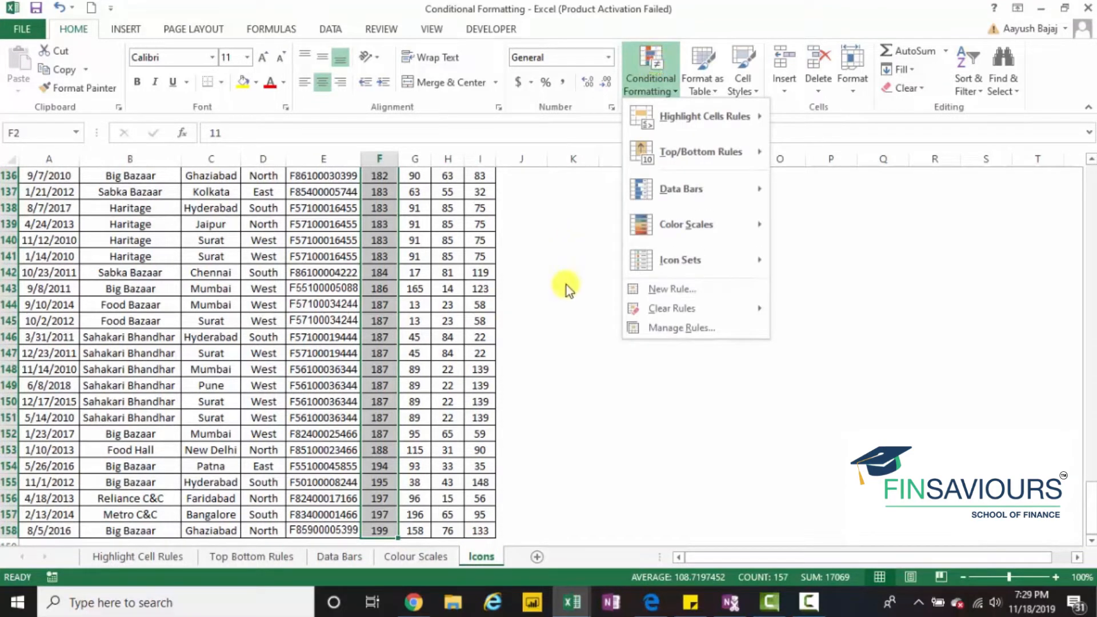
pyautogui.moveTo(668, 273)
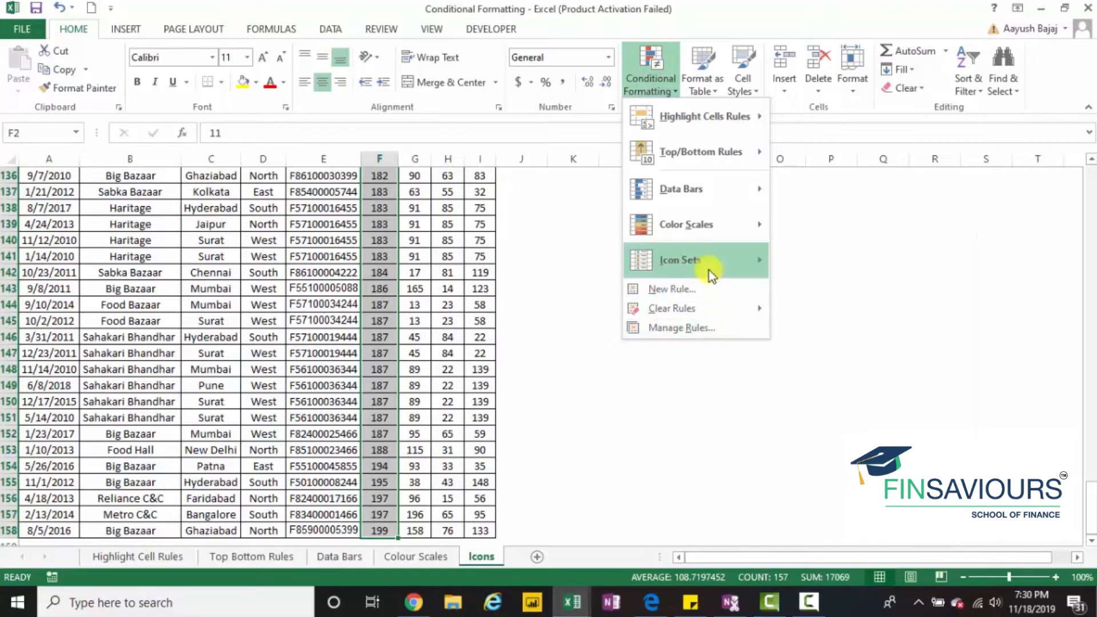
pyautogui.moveTo(709, 270)
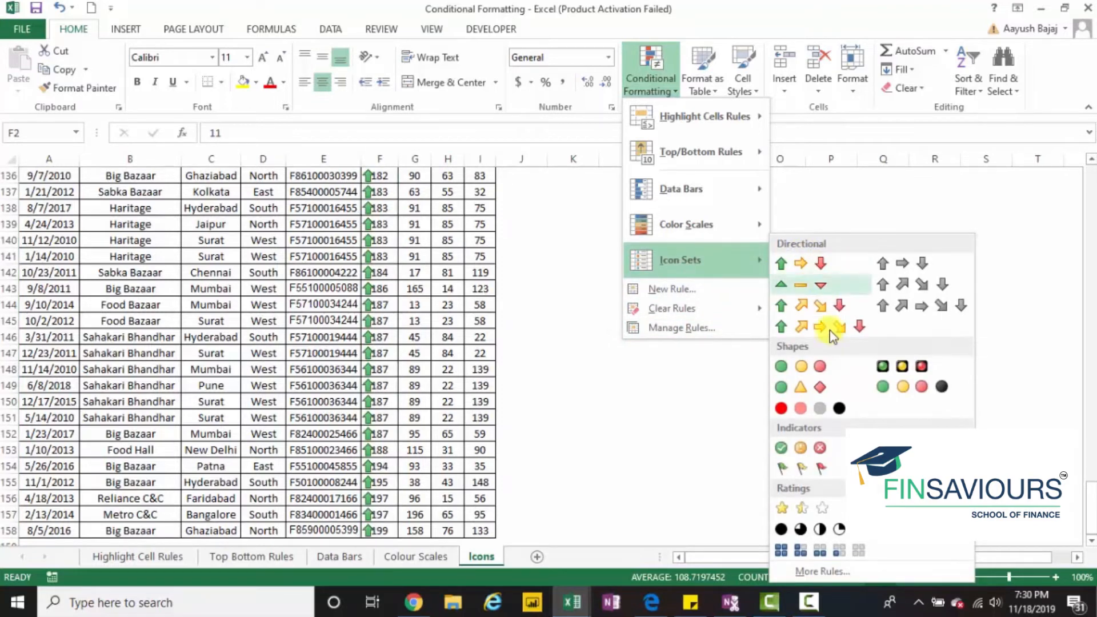
pyautogui.click(817, 368)
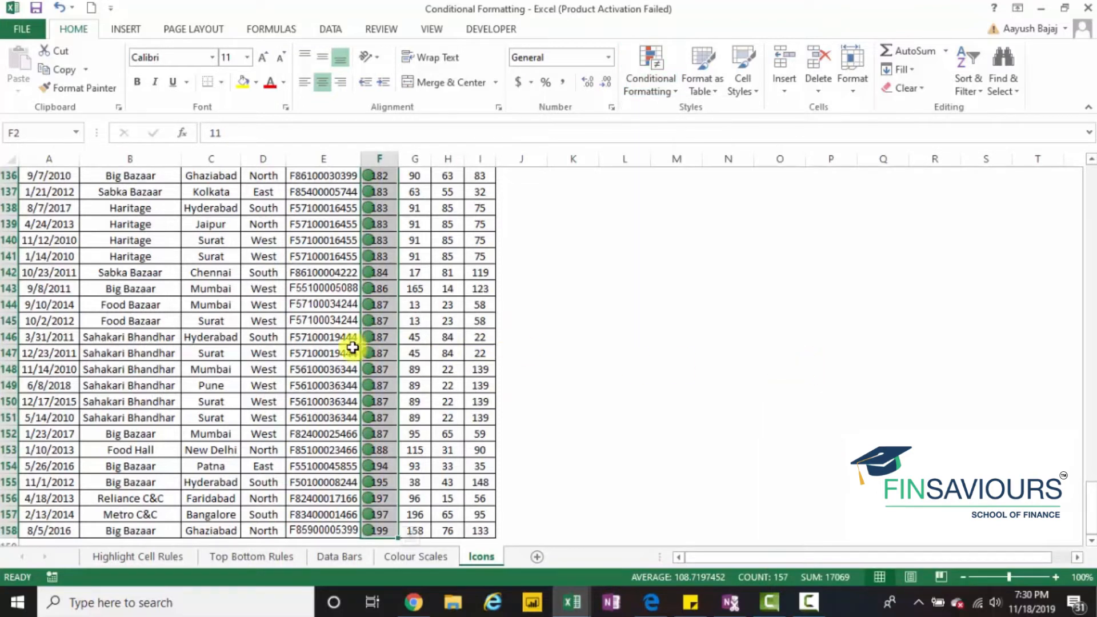
# - Examine which circle icons the Plastic values receive along the whole column
pyautogui.click(379, 351)
pyautogui.press('Up')
pyautogui.press('Up')
pyautogui.press('Up')
pyautogui.hotkey('ctrl', 'Up')
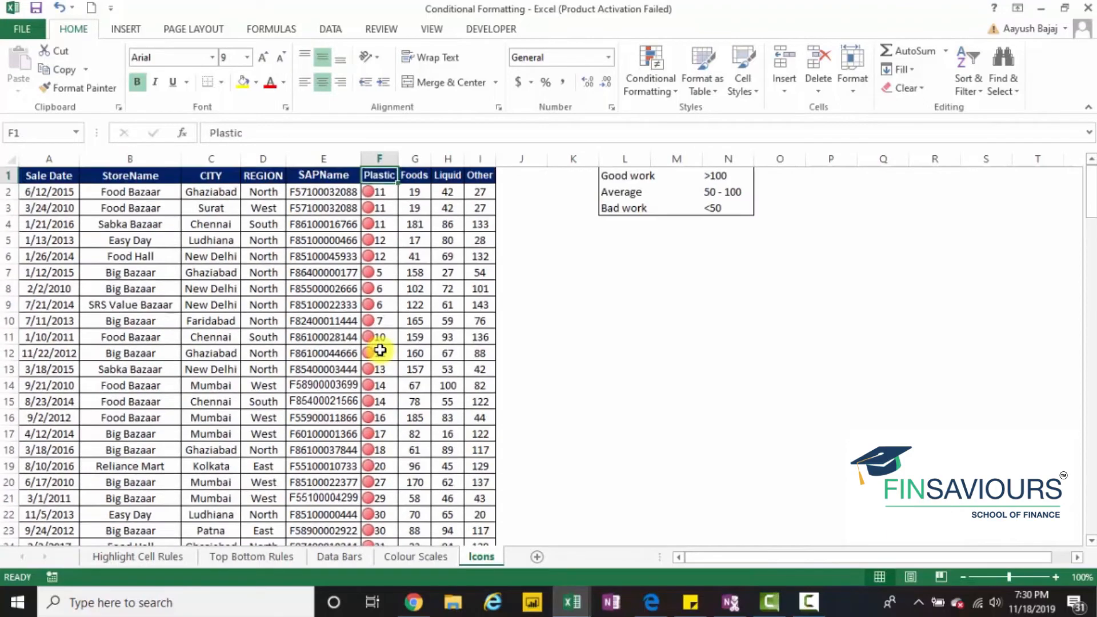
pyautogui.press('Down')
pyautogui.press('Down')
pyautogui.press('Down')
pyautogui.press('Down')
pyautogui.press('Down')
pyautogui.press('Down')
pyautogui.press('Down')
pyautogui.press('Down')
pyautogui.press('Down')
pyautogui.press('Down')
pyautogui.press('Down')
pyautogui.press('Down')
pyautogui.press('Down')
pyautogui.press('Down')
pyautogui.press('Down')
pyautogui.press('Down')
pyautogui.press('Down')
pyautogui.press('Down')
pyautogui.press('Down')
pyautogui.press('Down')
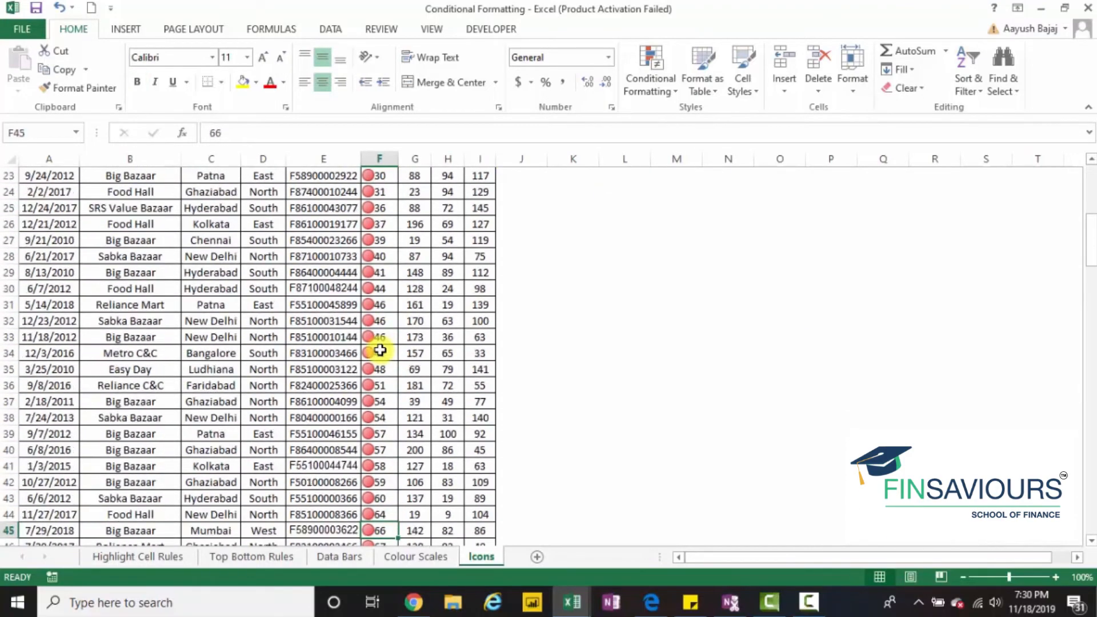
pyautogui.press('Down')
pyautogui.press('Down')
pyautogui.press('Down')
pyautogui.press('Down')
pyautogui.press('Down')
pyautogui.press('Down')
pyautogui.press('Down')
pyautogui.press('Down')
pyautogui.press('Down')
pyautogui.press('Down')
pyautogui.press('Down')
pyautogui.press('Down')
pyautogui.press('Down')
pyautogui.press('Down')
pyautogui.press('Down')
pyautogui.press('Down')
pyautogui.press('Down')
pyautogui.press('Down')
pyautogui.press('Down')
pyautogui.press('Down')
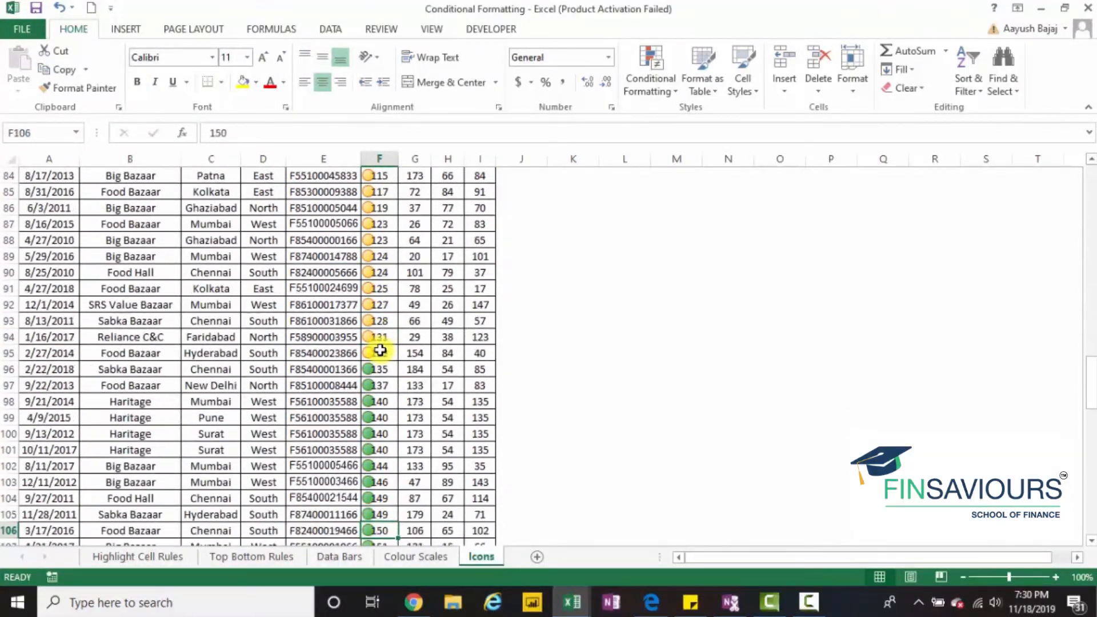
pyautogui.press('Down')
pyautogui.press('Down')
pyautogui.press('Down')
pyautogui.press('Down')
pyautogui.press('Down')
pyautogui.press('Down')
pyautogui.press('Down')
pyautogui.press('Down')
pyautogui.press('Down')
pyautogui.press('Down')
pyautogui.press('Down')
pyautogui.press('Down')
pyautogui.press('Down')
pyautogui.press('Down')
pyautogui.press('Down')
pyautogui.press('Down')
pyautogui.press('Down')
pyautogui.press('Down')
pyautogui.press('Down')
pyautogui.press('Down')
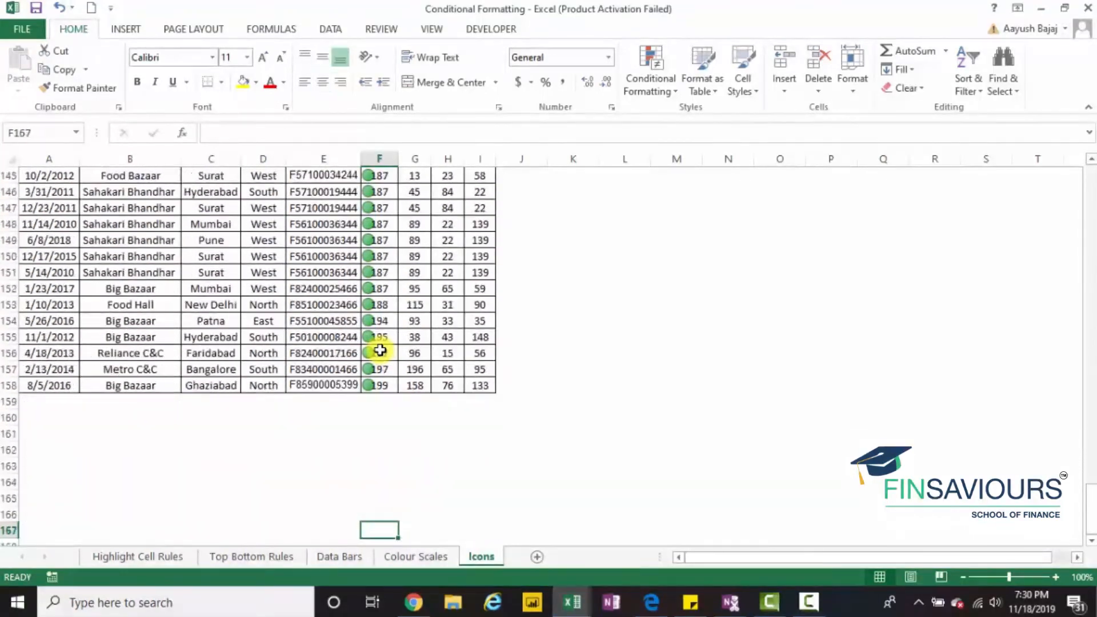
pyautogui.press('Up')
pyautogui.press('Up')
pyautogui.press('Up')
pyautogui.press('Up')
pyautogui.press('Up')
pyautogui.press('Up')
pyautogui.press('Up')
pyautogui.press('Up')
pyautogui.press('Up')
pyautogui.press('Up')
pyautogui.press('Up')
pyautogui.press('Up')
pyautogui.press('Up')
pyautogui.press('Up')
pyautogui.press('Up')
pyautogui.press('Up')
pyautogui.press('Up')
pyautogui.press('Up')
pyautogui.press('Up')
pyautogui.press('Up')
pyautogui.press('Up')
pyautogui.press('Up')
pyautogui.press('Up')
pyautogui.press('Up')
pyautogui.press('Up')
pyautogui.press('Up')
pyautogui.press('Up')
pyautogui.press('Up')
pyautogui.press('Up')
pyautogui.press('Up')
pyautogui.press('Up')
pyautogui.press('Up')
pyautogui.press('Up')
pyautogui.press('Up')
pyautogui.press('Up')
pyautogui.press('Up')
pyautogui.press('Up')
pyautogui.press('Up')
pyautogui.press('Up')
pyautogui.press('Up')
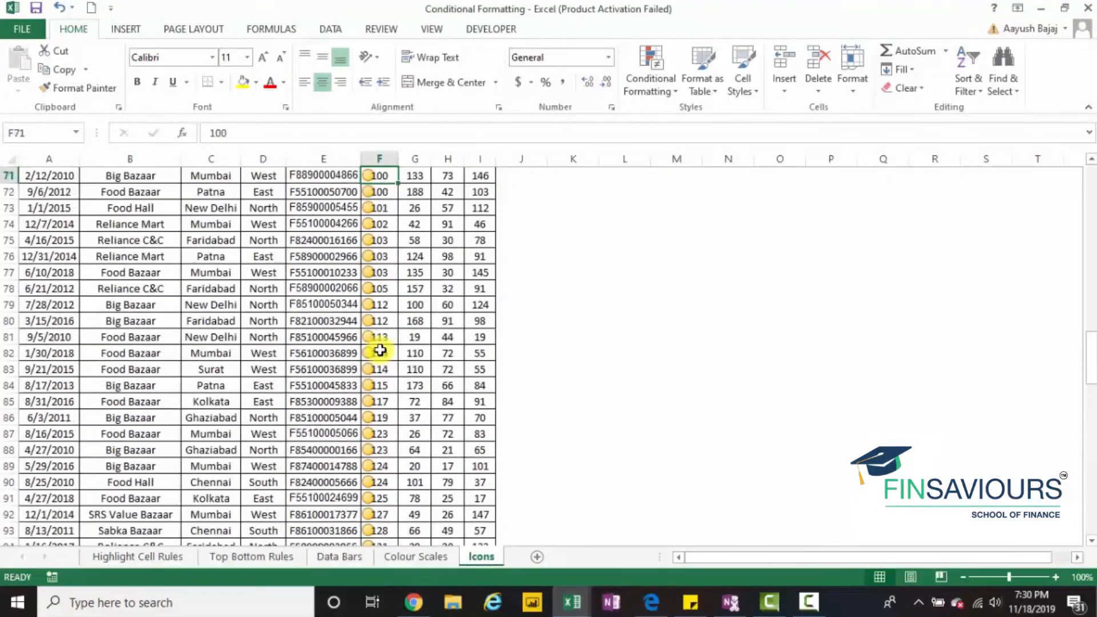
pyautogui.press('Up')
pyautogui.press('Up')
pyautogui.press('Up')
pyautogui.press('Up')
pyautogui.press('Up')
pyautogui.press('Up')
pyautogui.press('Up')
pyautogui.press('Up')
pyautogui.press('Up')
pyautogui.press('Up')
pyautogui.press('Up')
pyautogui.press('Up')
pyautogui.press('Up')
pyautogui.press('Up')
pyautogui.press('Up')
pyautogui.press('Up')
pyautogui.press('Up')
pyautogui.press('Up')
pyautogui.press('Up')
pyautogui.press('Up')
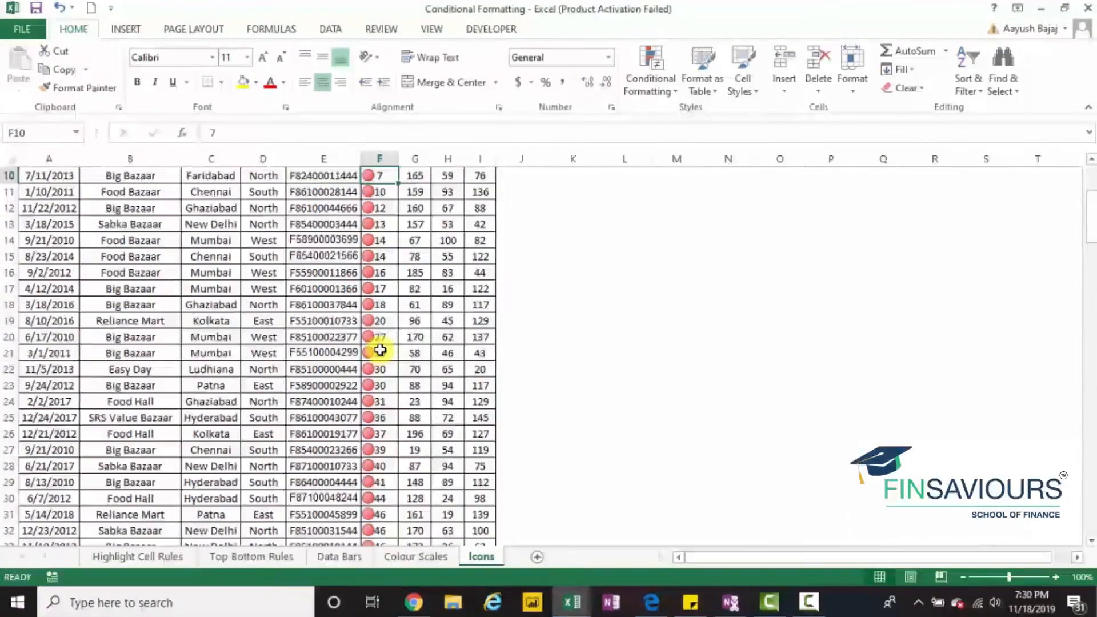
pyautogui.press('Up')
pyautogui.press('Up')
pyautogui.press('Up')
pyautogui.press('Up')
pyautogui.press('Up')
pyautogui.press('Up')
pyautogui.press('Up')
pyautogui.press('Up')
pyautogui.press('Up')
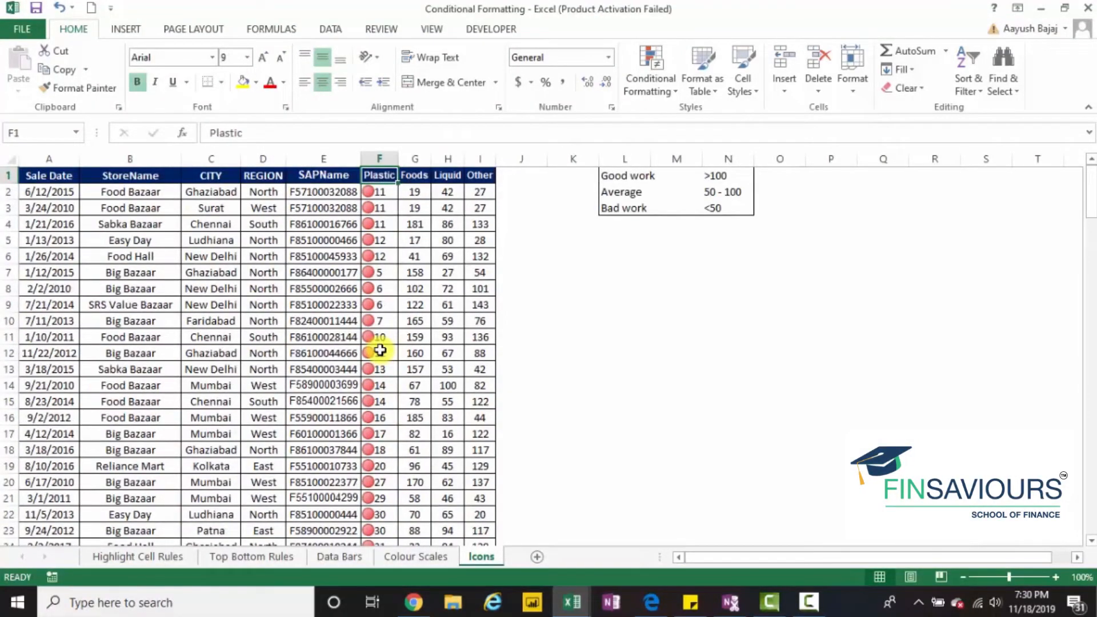